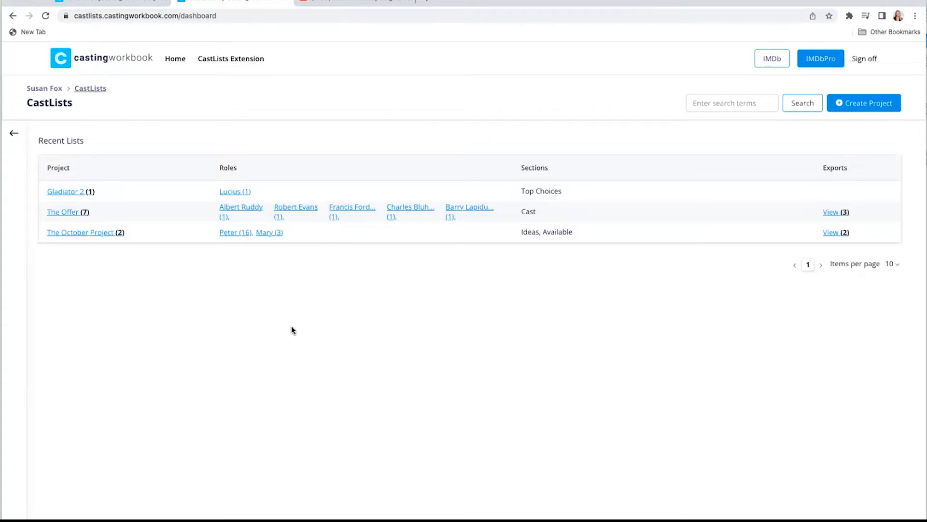
Look through the actors and roles listed in The Offer project, and return to the CastLists overview.
{"action": "left_click", "coordinate": [67, 213]}
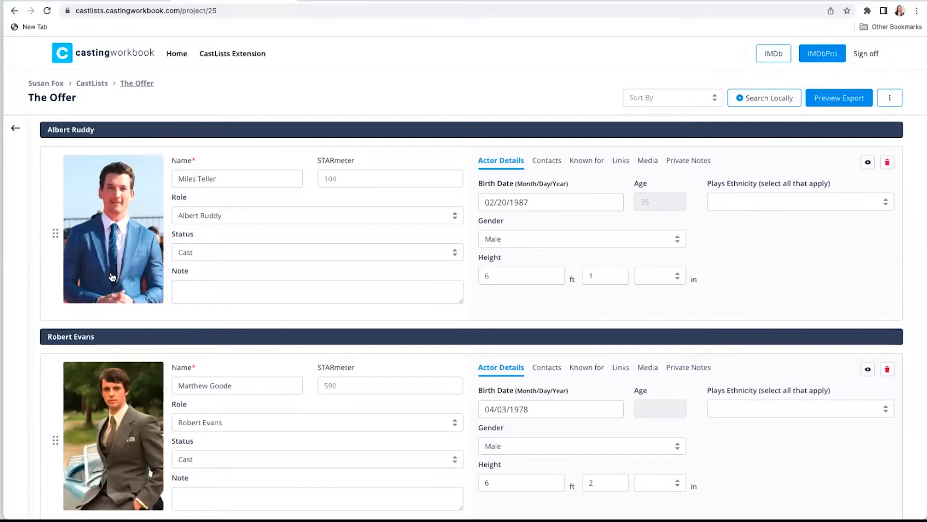
{"action": "scroll", "coordinate": [111, 276], "scroll_direction": "down", "scroll_amount": 2}
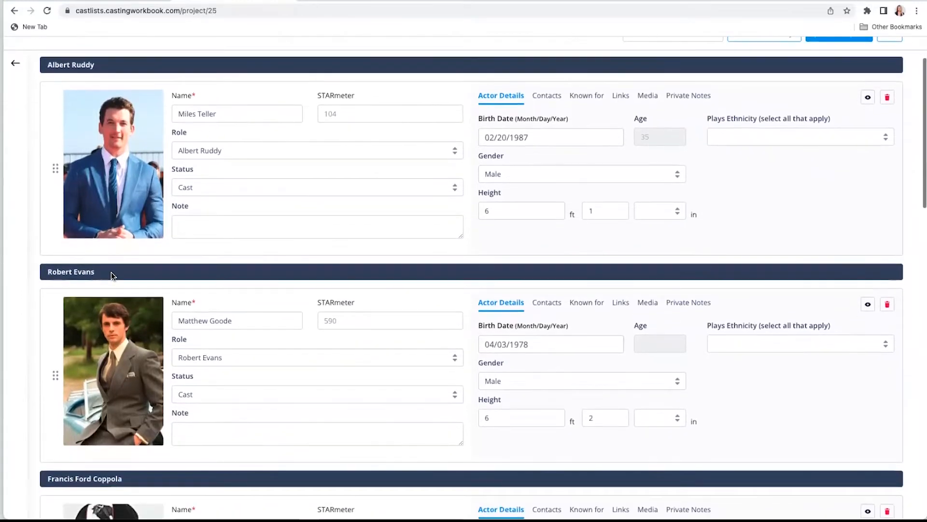
{"action": "scroll", "coordinate": [111, 277], "scroll_direction": "down", "scroll_amount": 4}
{"action": "scroll", "coordinate": [111, 276], "scroll_direction": "down", "scroll_amount": 15}
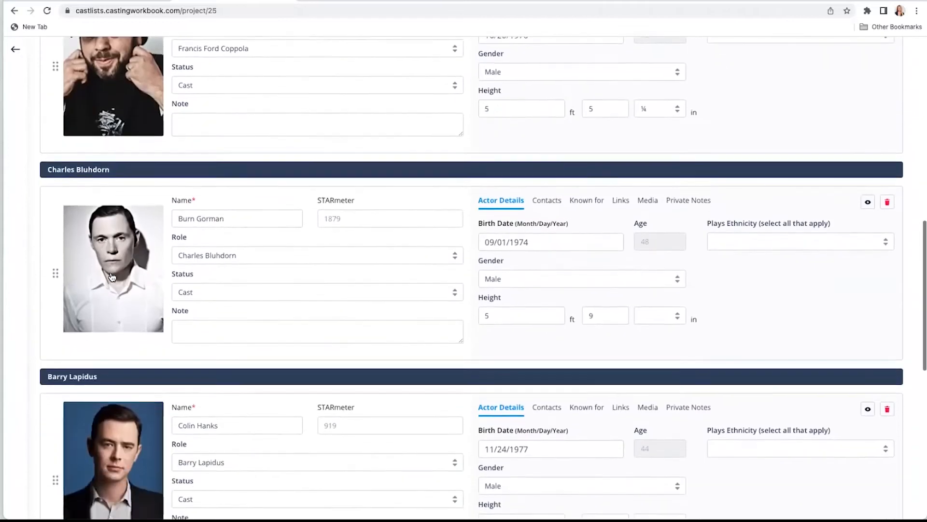
{"action": "scroll", "coordinate": [111, 276], "scroll_direction": "up", "scroll_amount": 20}
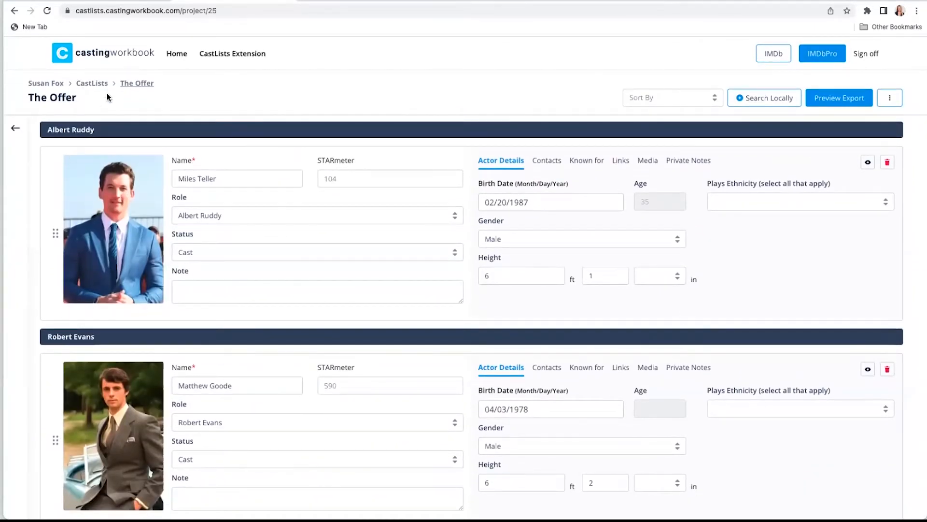
{"action": "left_click", "coordinate": [95, 83]}
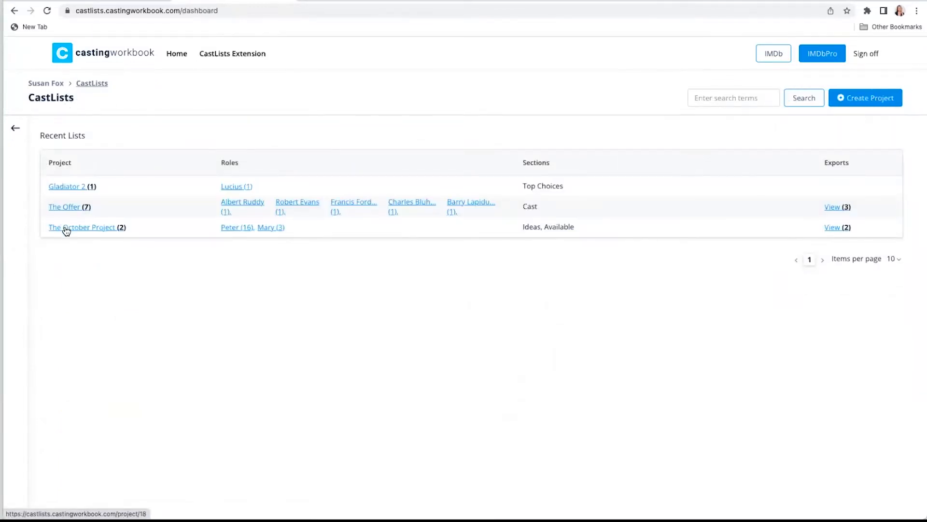
Open the Ideas list for the role Peter in The October Project from the project tree, and collapse the tree.
{"action": "left_click", "coordinate": [14, 130]}
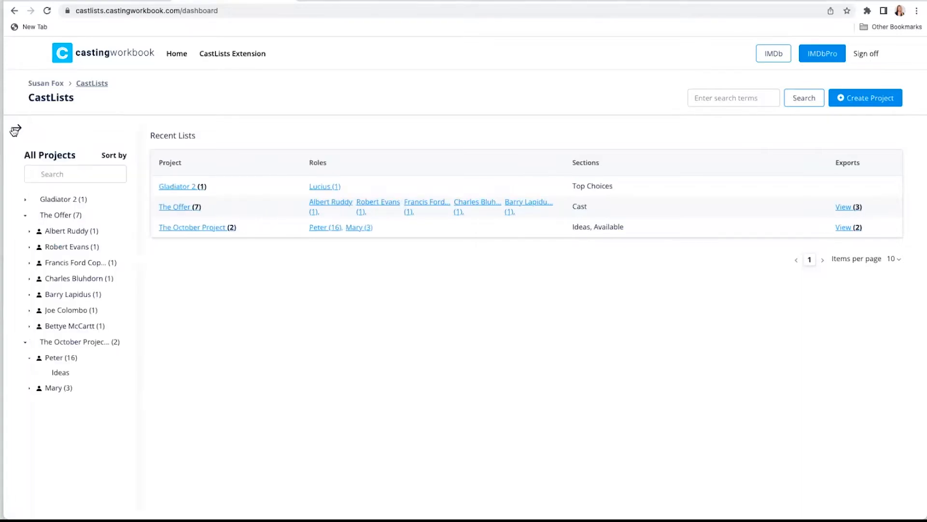
{"action": "left_click", "coordinate": [24, 215]}
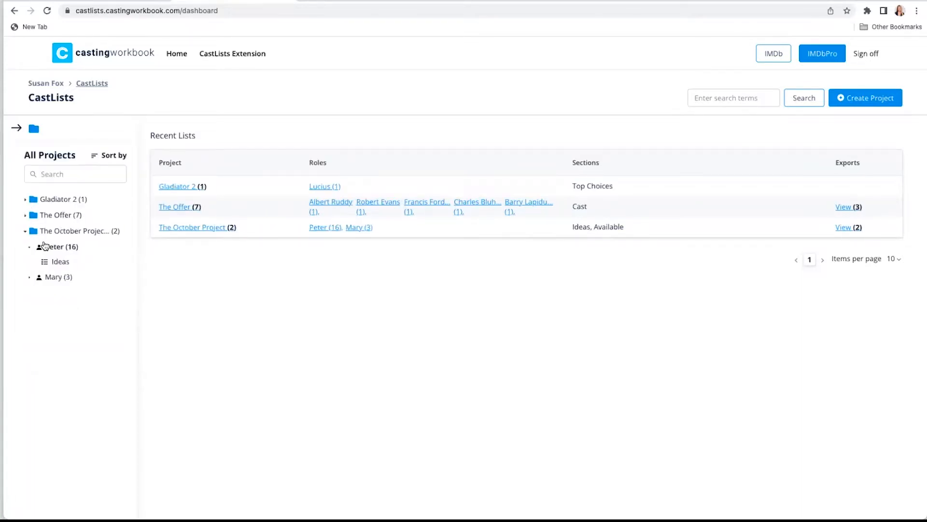
{"action": "left_click", "coordinate": [59, 264]}
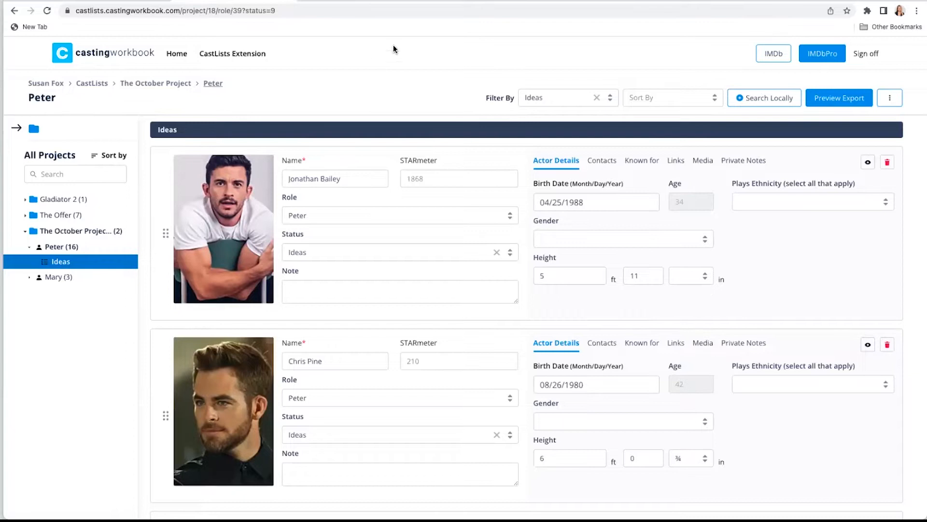
{"action": "left_click", "coordinate": [16, 128]}
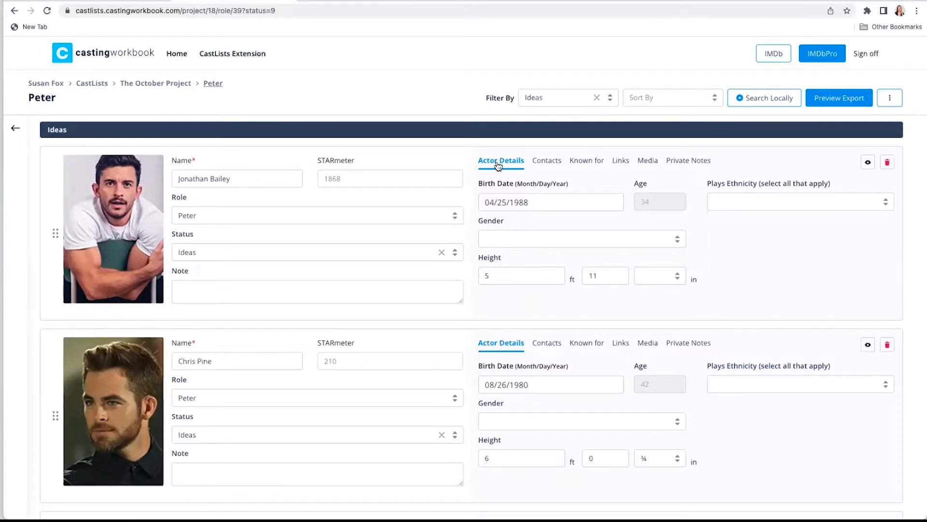
Add Caucasian and Eurasian to Jonathan Bailey's played ethnicities, and remove Eurasian again.
{"action": "left_click", "coordinate": [846, 205]}
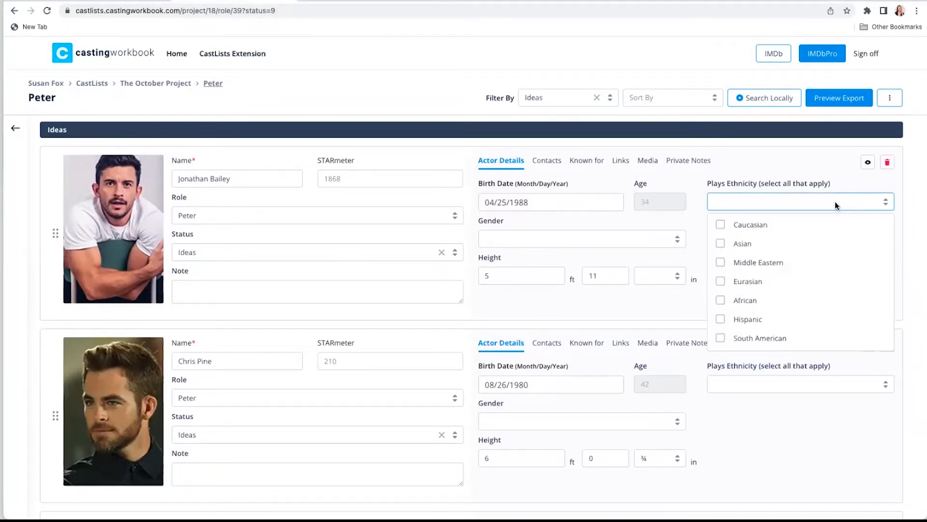
{"action": "left_click", "coordinate": [792, 225]}
{"action": "left_click", "coordinate": [849, 206]}
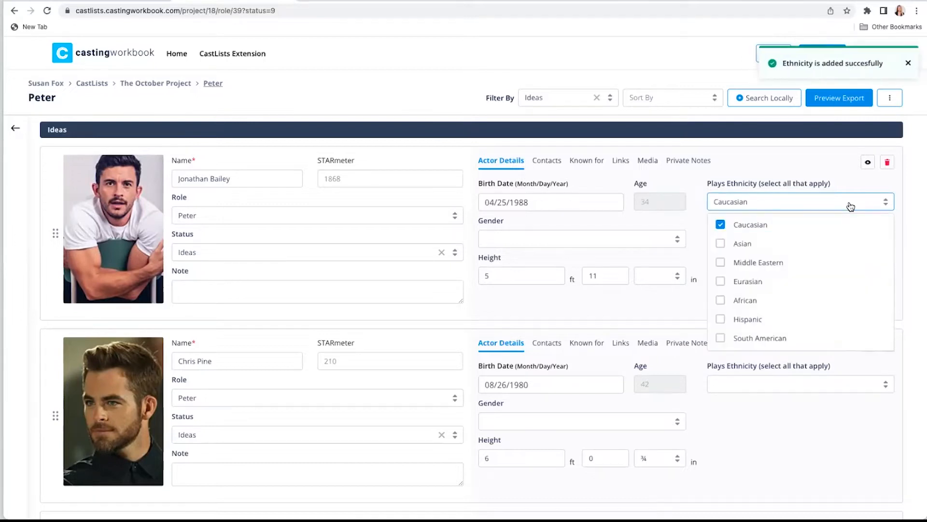
{"action": "left_click", "coordinate": [734, 281]}
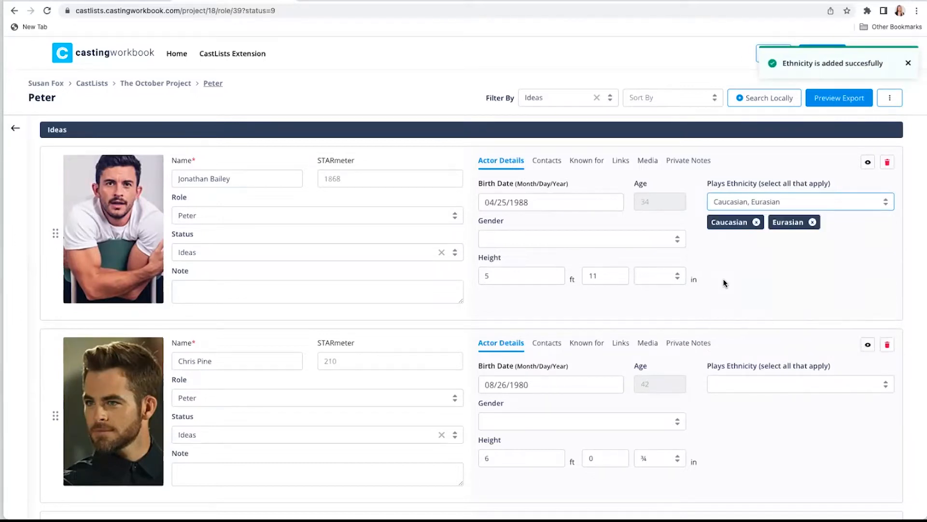
{"action": "left_click", "coordinate": [812, 222]}
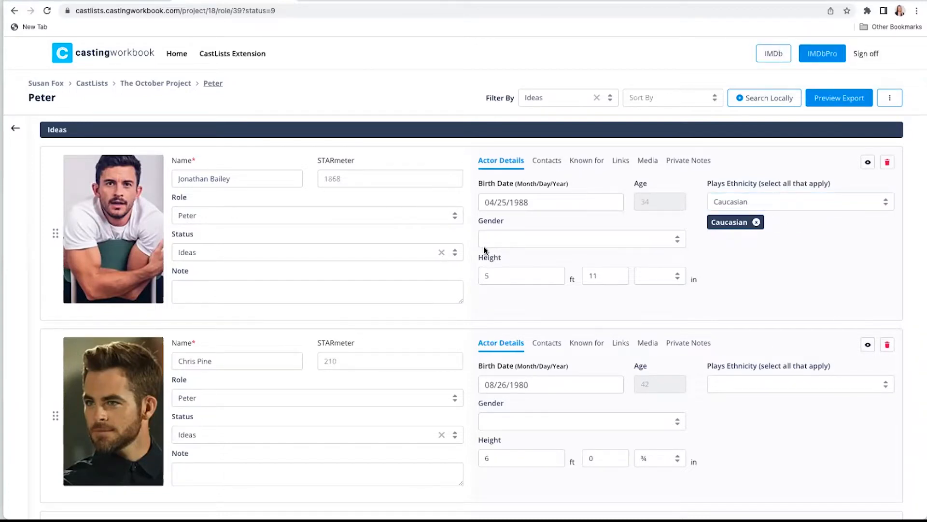
Look through Jonathan Bailey's representation contacts and deselect the Conway van Gelder Grant contact.
{"action": "left_click", "coordinate": [550, 165]}
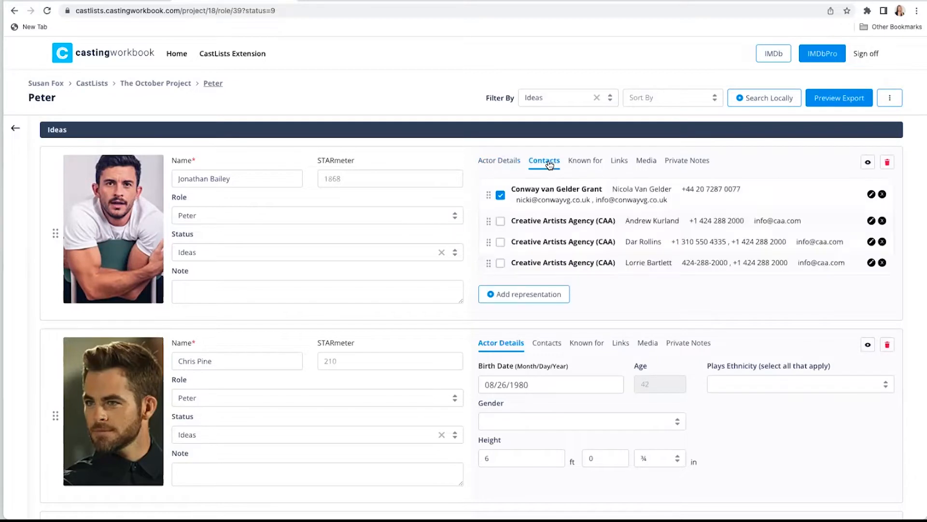
{"action": "scroll", "coordinate": [546, 233], "scroll_direction": "down", "scroll_amount": 3}
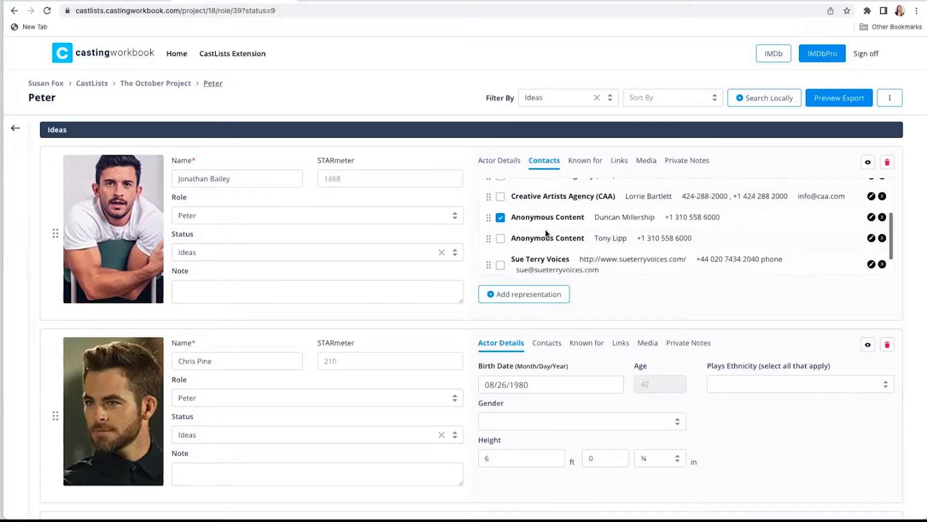
{"action": "scroll", "coordinate": [547, 234], "scroll_direction": "up", "scroll_amount": 3}
{"action": "left_click", "coordinate": [501, 195]}
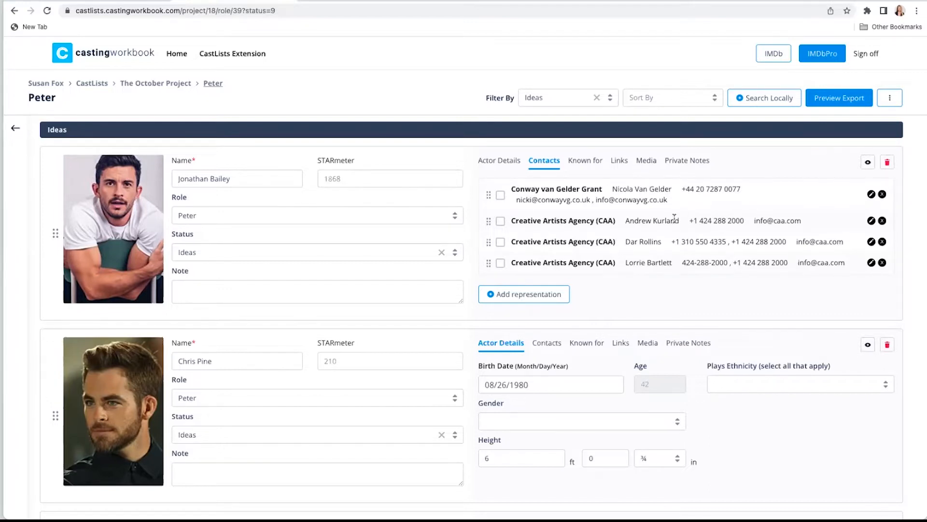
Move Jonathan Bailey's selected Anonymous Content contact up above the last Creative Artists Agency entry.
{"action": "scroll", "coordinate": [669, 225], "scroll_direction": "down", "scroll_amount": 2}
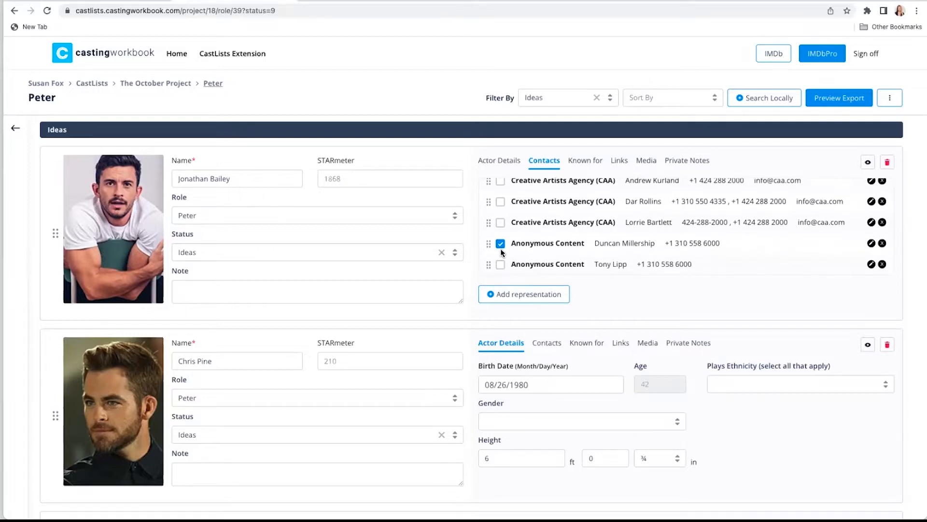
{"action": "scroll", "coordinate": [571, 212], "scroll_direction": "up", "scroll_amount": 1}
{"action": "scroll", "coordinate": [571, 212], "scroll_direction": "up", "scroll_amount": 1}
{"action": "scroll", "coordinate": [571, 212], "scroll_direction": "down", "scroll_amount": 1}
{"action": "left_click_drag", "start_coordinate": [488, 244], "coordinate": [490, 223]}
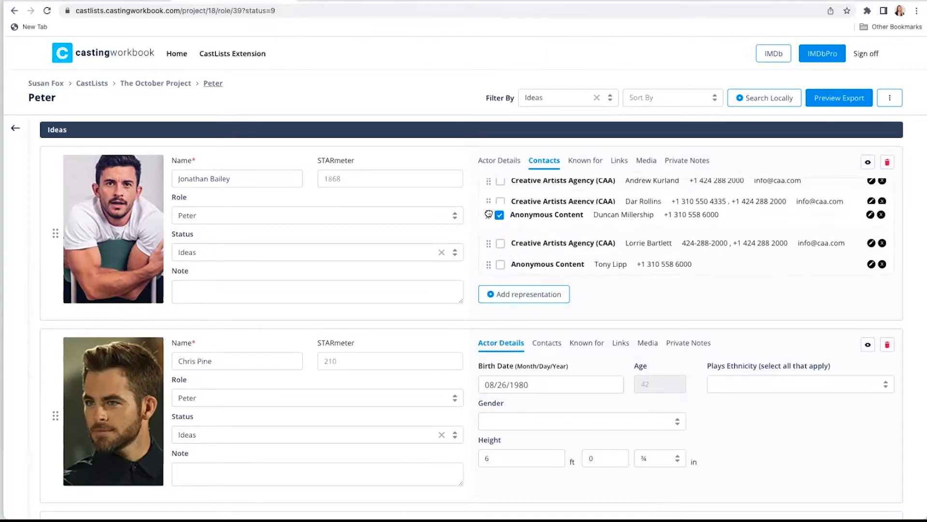
View Jonathan Bailey's known-for credits and links, and copy the web address of his singing audition video on YouTube.
{"action": "left_click", "coordinate": [584, 164]}
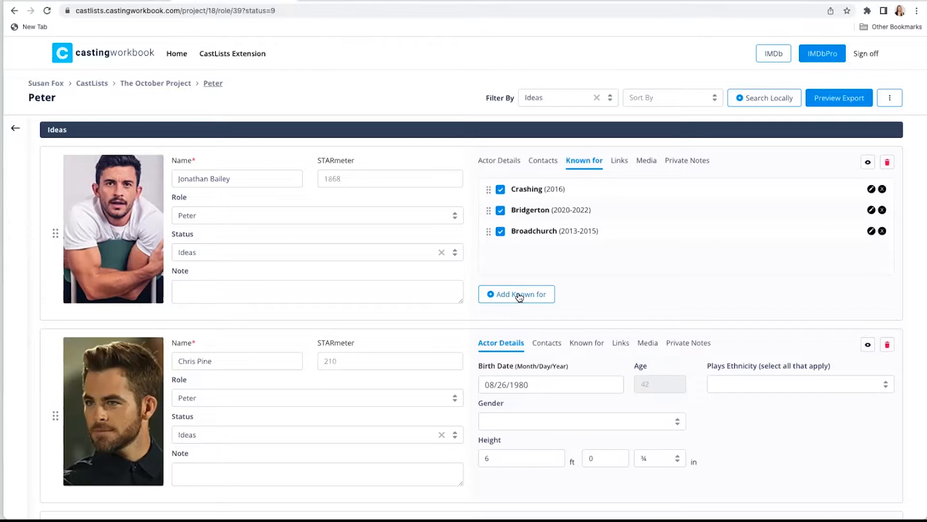
{"action": "left_click", "coordinate": [620, 164]}
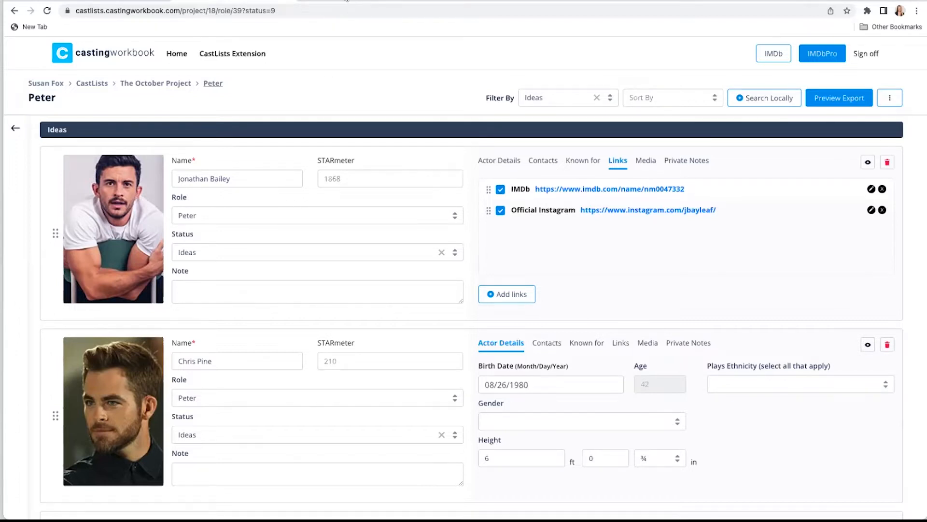
{"action": "left_click", "coordinate": [346, 0]}
{"action": "double_click", "coordinate": [164, 12]}
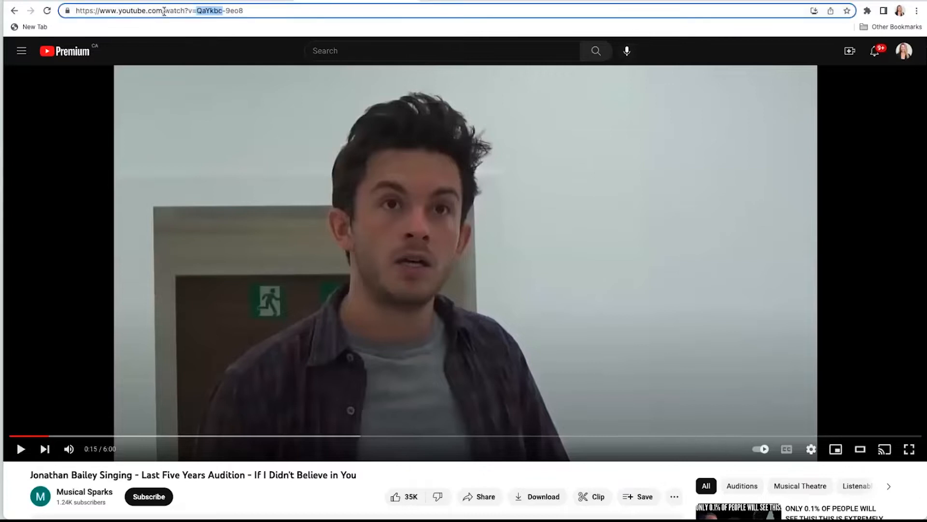
{"action": "triple_click", "coordinate": [164, 11]}
{"action": "key", "text": "ctrl+c"}
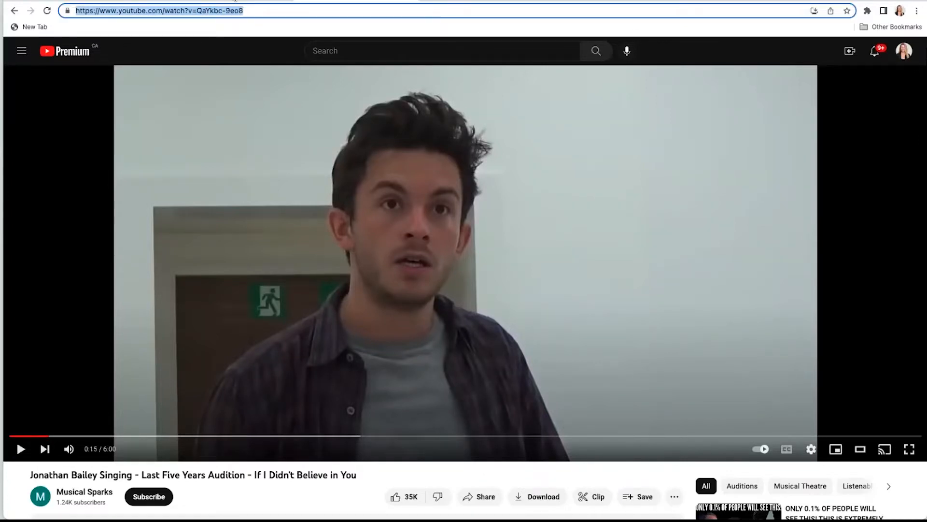
{"action": "left_click", "coordinate": [235, 1]}
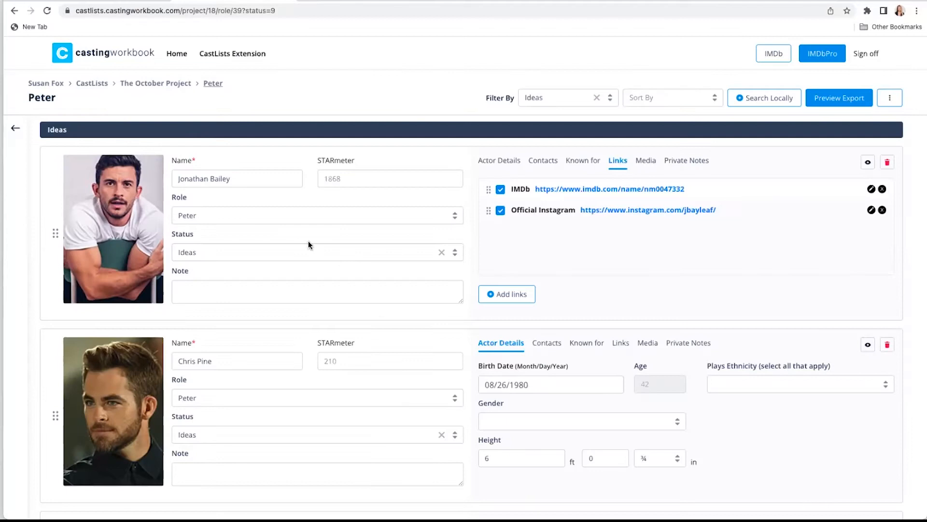
{"action": "left_click", "coordinate": [502, 295]}
{"action": "left_click", "coordinate": [374, 148]}
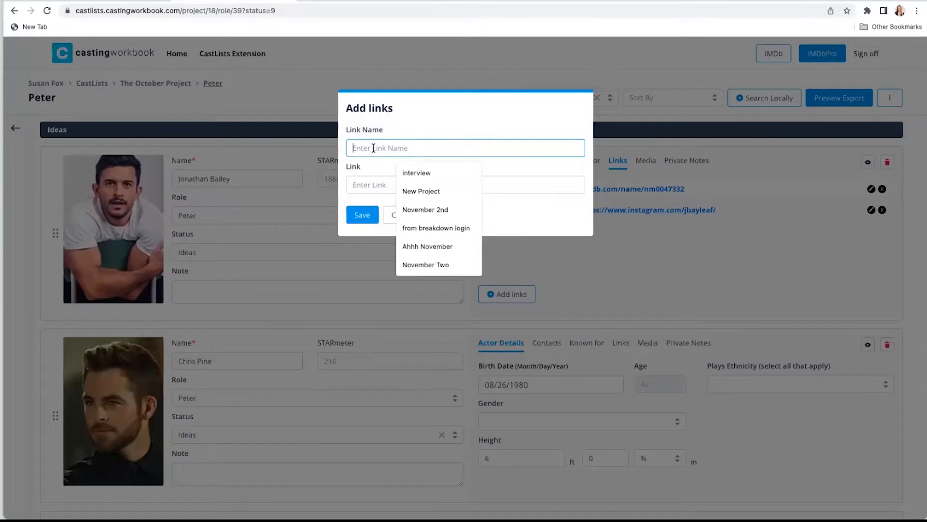
{"action": "type", "text": "Audi"}
{"action": "key", "text": "BackSpace"}
{"action": "key", "text": "BackSpace"}
{"action": "key", "text": "BackSpace"}
{"action": "key", "text": "BackSpace"}
{"action": "type", "text": "Singing"}
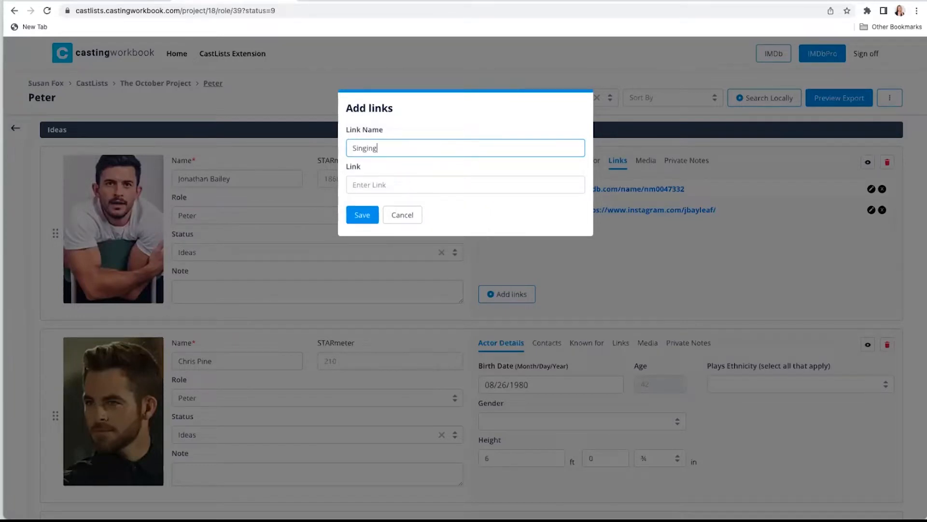
{"action": "left_click", "coordinate": [372, 183]}
{"action": "key", "text": "ctrl+v"}
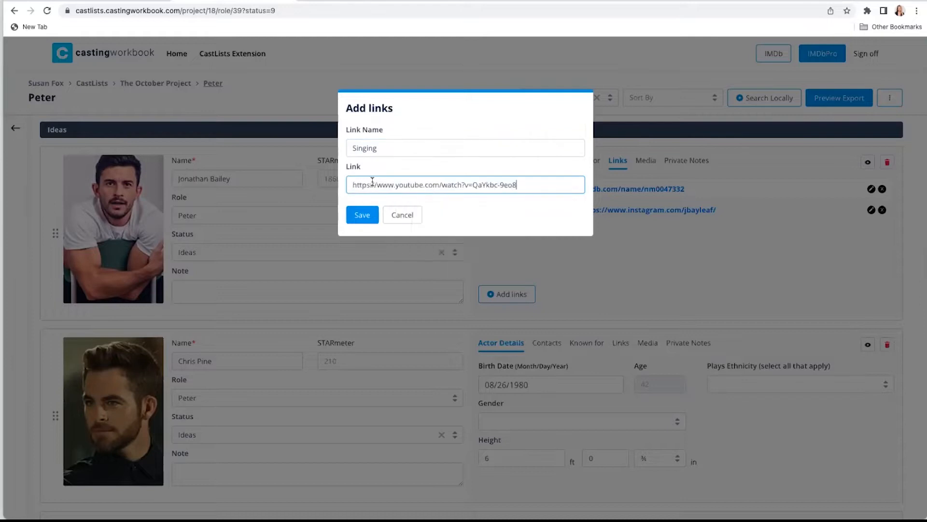
{"action": "left_click", "coordinate": [365, 217]}
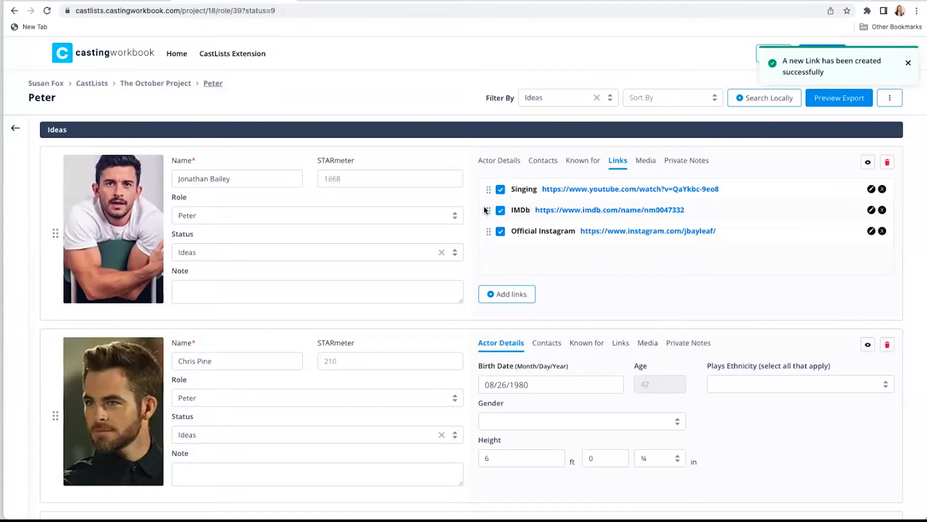
{"action": "mouse_move", "coordinate": [486, 211]}
{"action": "left_mouse_down"}
{"action": "mouse_move", "coordinate": [484, 193]}
{"action": "mouse_move", "coordinate": [486, 213]}
{"action": "left_mouse_up"}
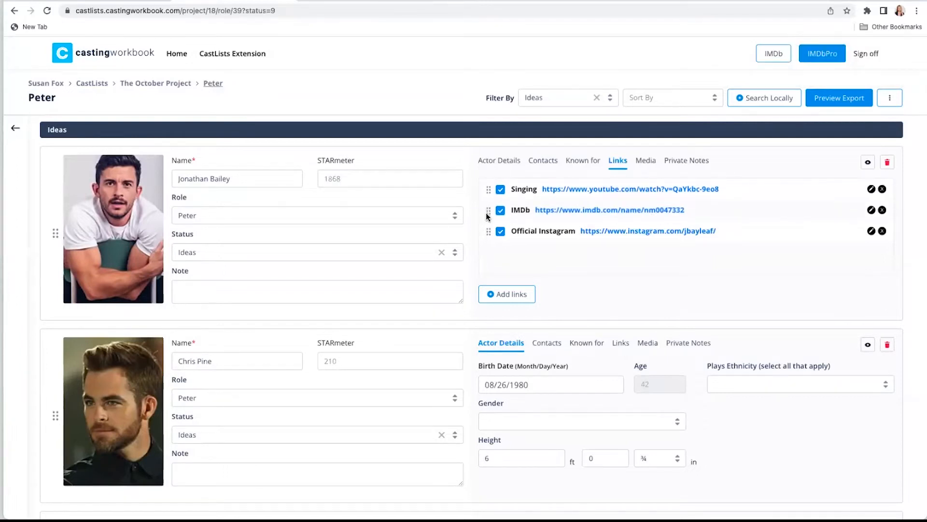
Check the Singing link's YouTube video, pausing its playback, and view Jonathan Bailey's Media and Links sections in the cast list.
{"action": "left_click", "coordinate": [594, 192]}
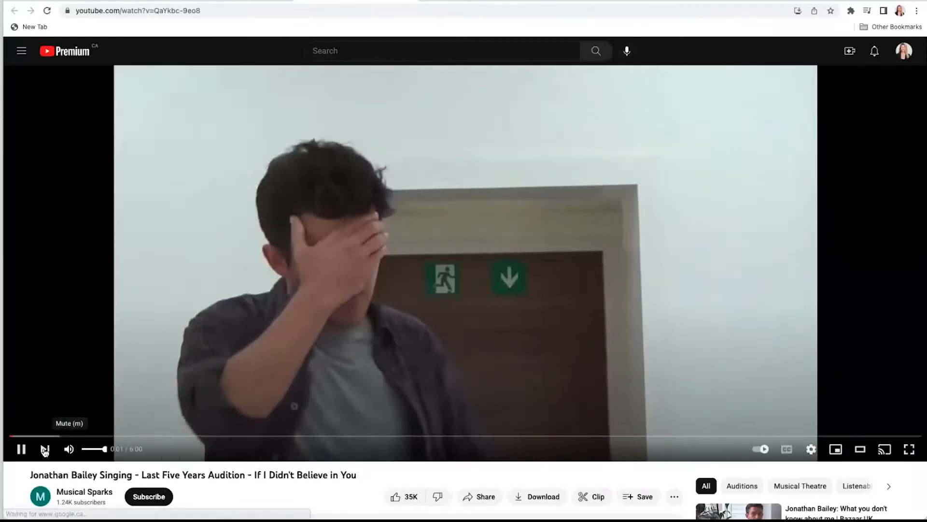
{"action": "left_click", "coordinate": [21, 449]}
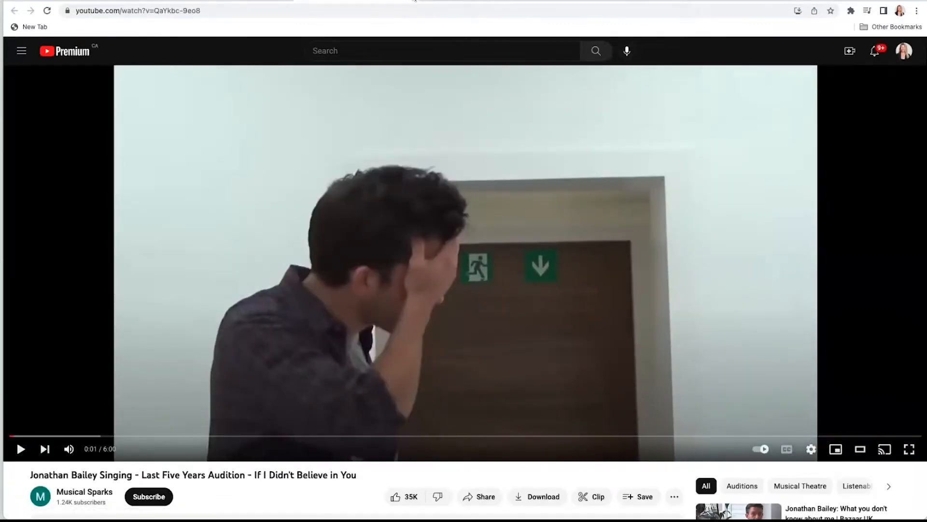
{"action": "left_click", "coordinate": [414, 1]}
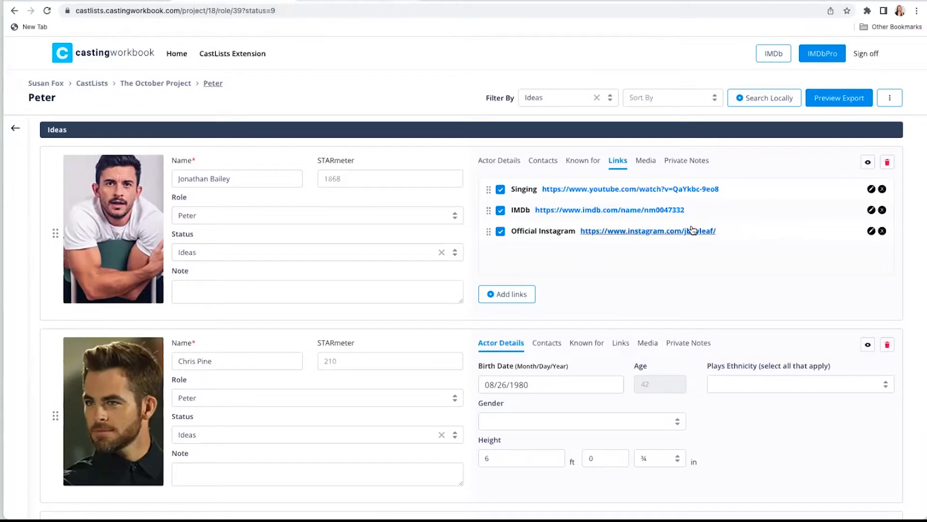
{"action": "left_click", "coordinate": [647, 161]}
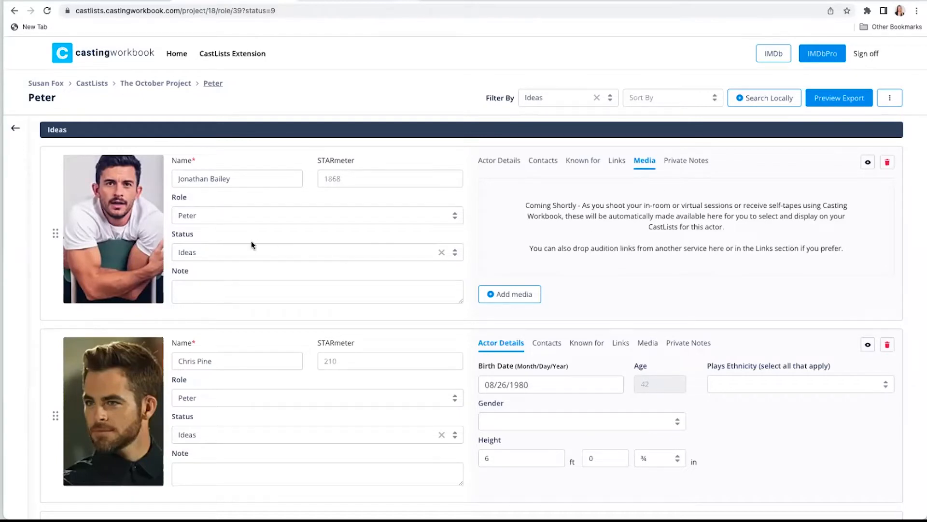
{"action": "left_click", "coordinate": [621, 164]}
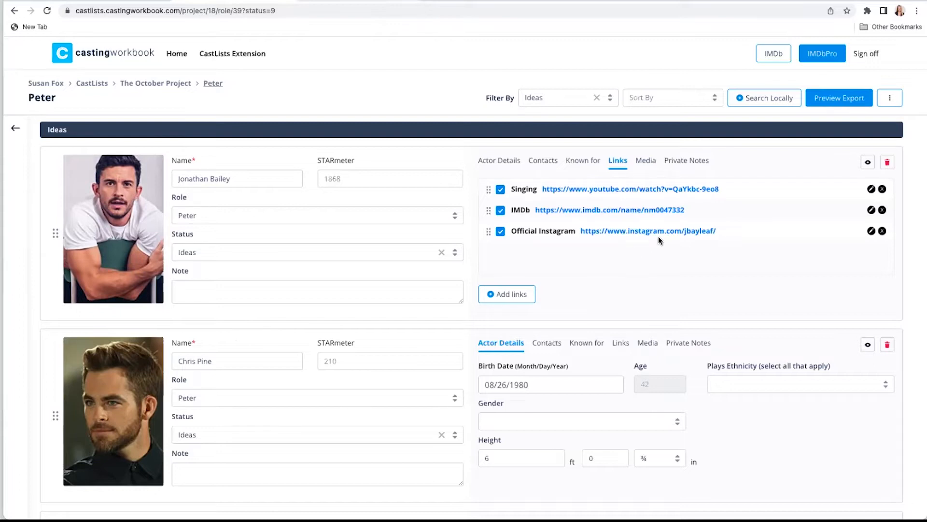
Add a private note reading "never shows" to Jonathan Bailey's actor card.
{"action": "left_click", "coordinate": [694, 161]}
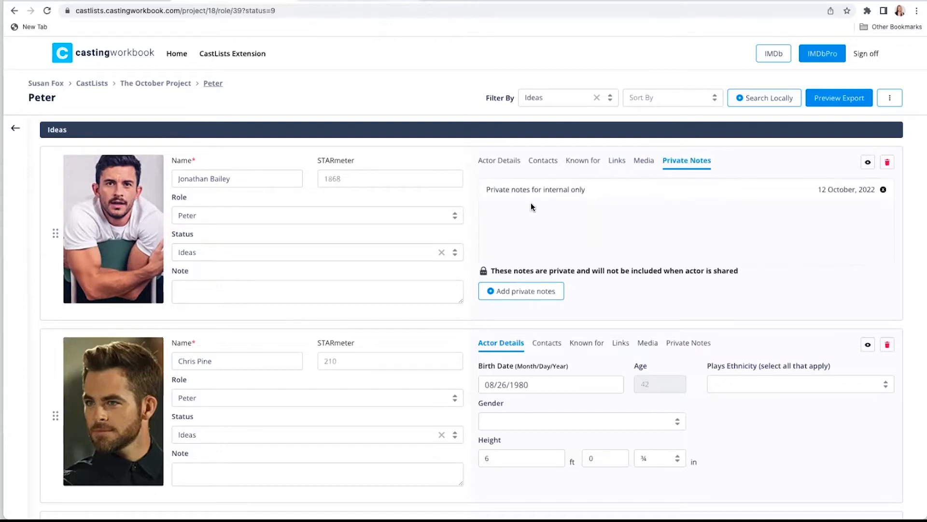
{"action": "left_click", "coordinate": [505, 290]}
{"action": "type", "text": "nevr"}
{"action": "type", "text": "r show"}
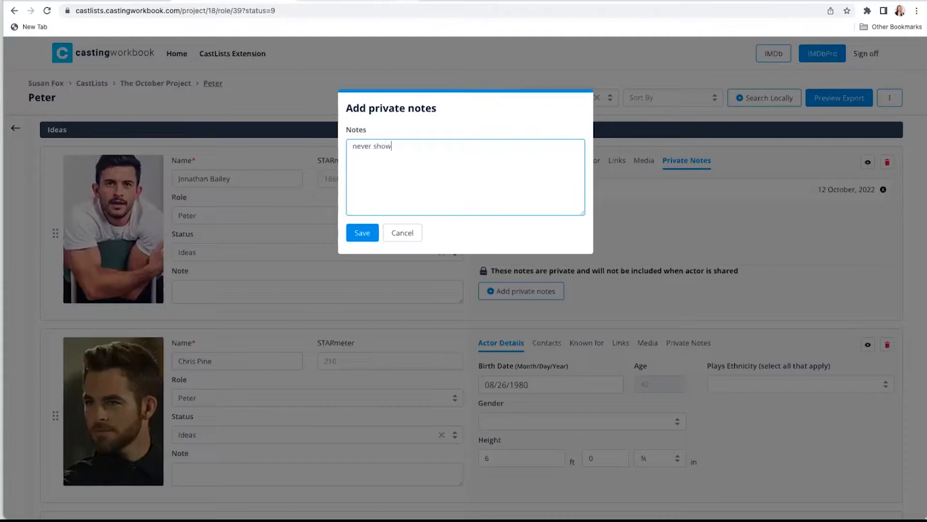
{"action": "type", "text": "s"}
{"action": "left_click", "coordinate": [363, 232]}
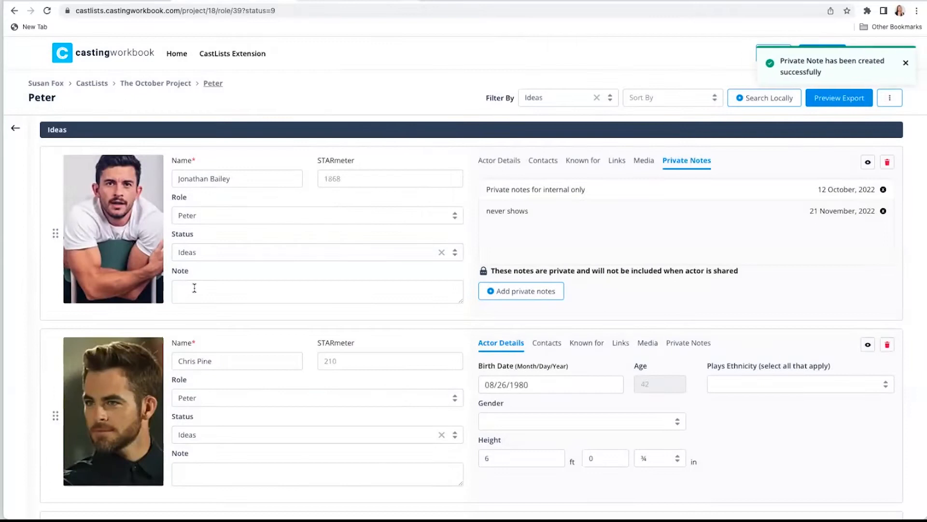
{"action": "left_click", "coordinate": [193, 285]}
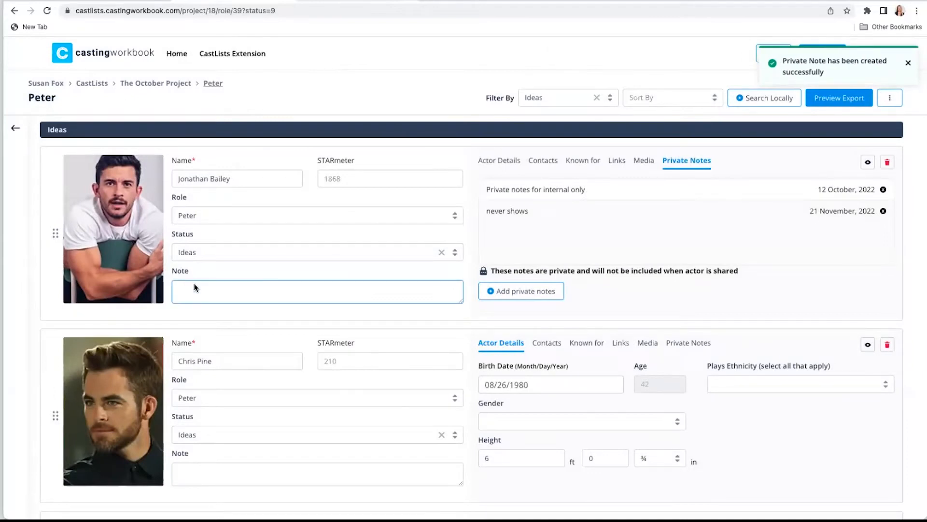
{"action": "type", "text": "share"}
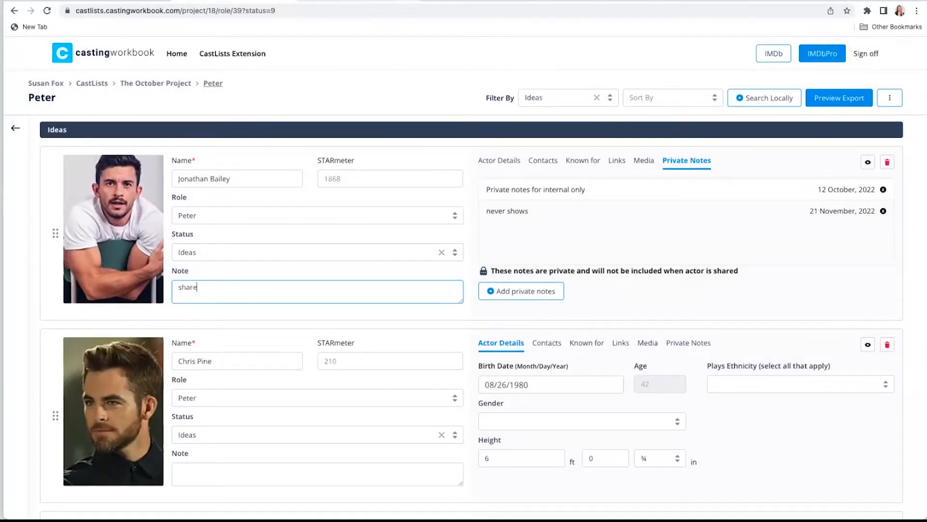
{"action": "type", "text": "d note"}
Create a new blank actor card in the Peter role and upload the headshot image file to it.
{"action": "scroll", "coordinate": [626, 247], "scroll_direction": "down", "scroll_amount": 2}
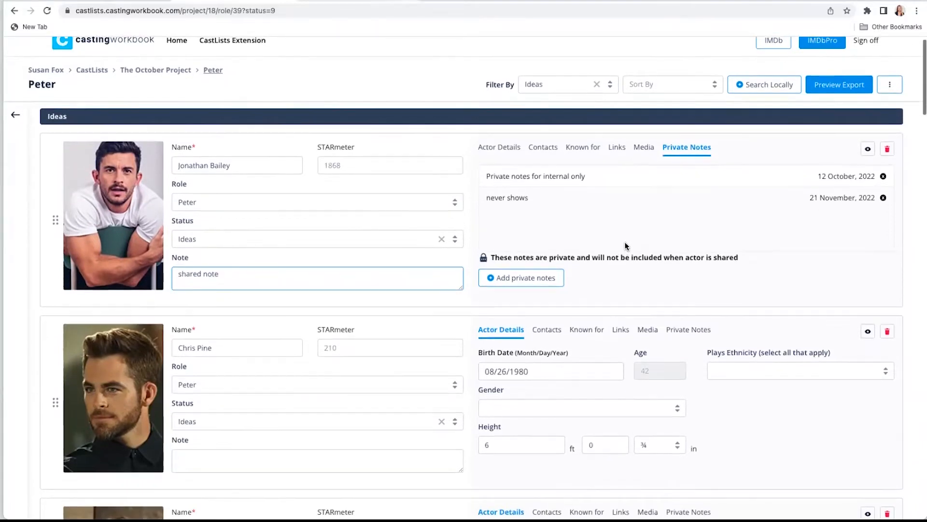
{"action": "scroll", "coordinate": [625, 244], "scroll_direction": "down", "scroll_amount": 20}
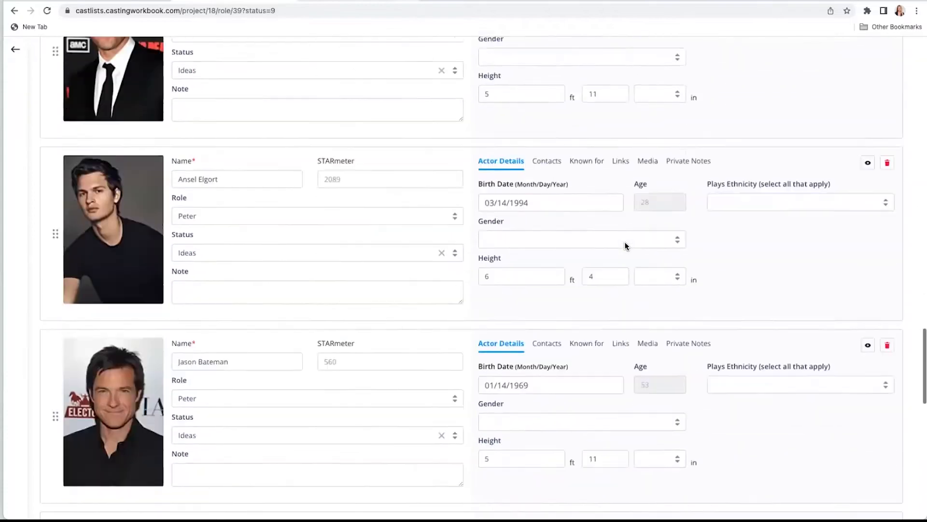
{"action": "scroll", "coordinate": [625, 246], "scroll_direction": "up", "scroll_amount": 20}
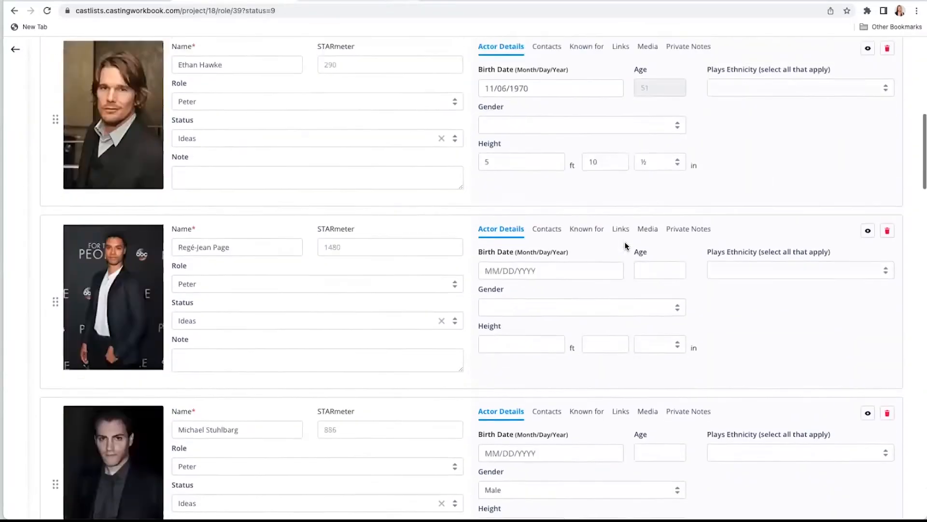
{"action": "scroll", "coordinate": [624, 246], "scroll_direction": "down", "scroll_amount": 1}
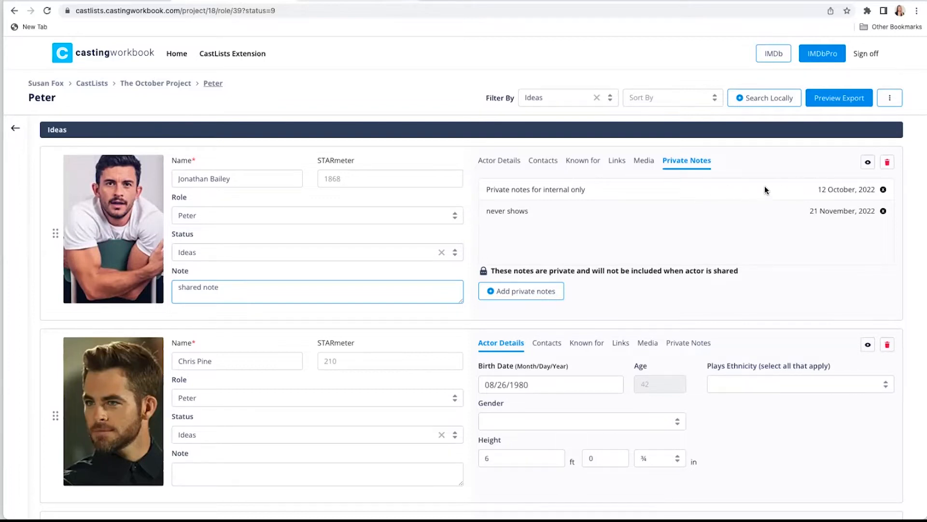
{"action": "left_click", "coordinate": [889, 98]}
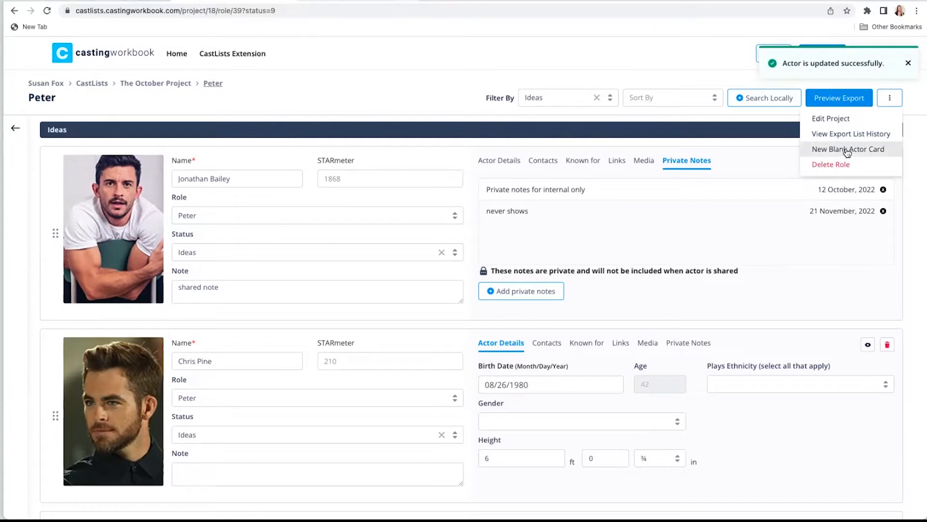
{"action": "left_click", "coordinate": [848, 150]}
{"action": "left_click", "coordinate": [121, 259]}
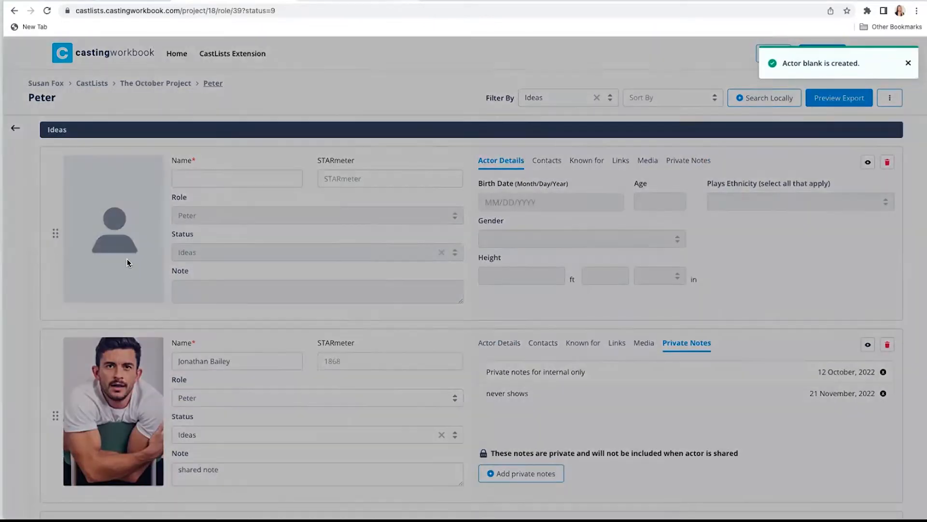
{"action": "left_click_drag", "start_coordinate": [918, 111], "coordinate": [439, 230]}
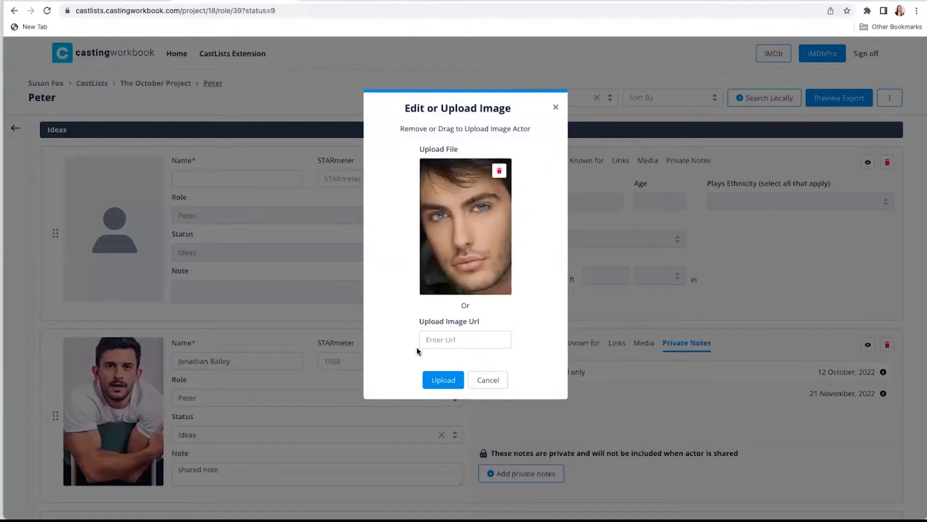
{"action": "left_click", "coordinate": [443, 380]}
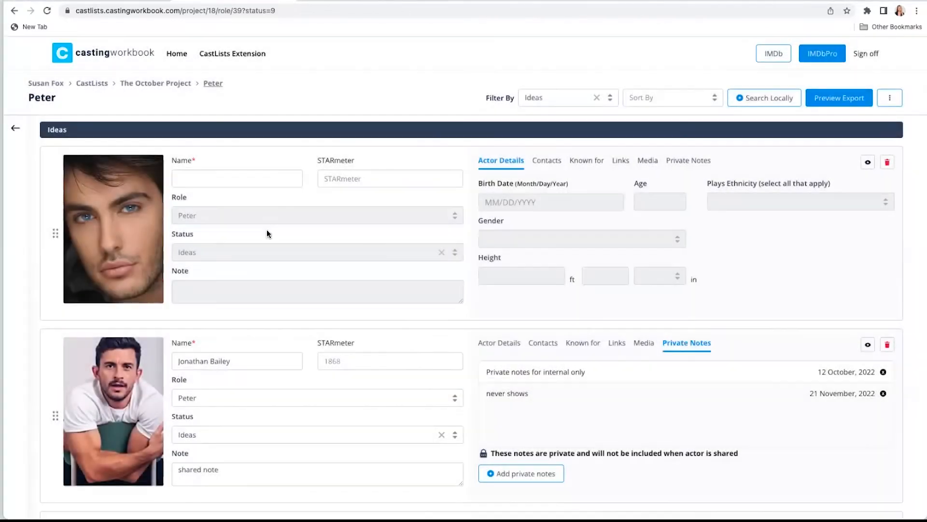
Enter the actor's full name on the new card, keeping its status as Ideas.
{"action": "left_click", "coordinate": [229, 177]}
{"action": "type", "text": "jo"}
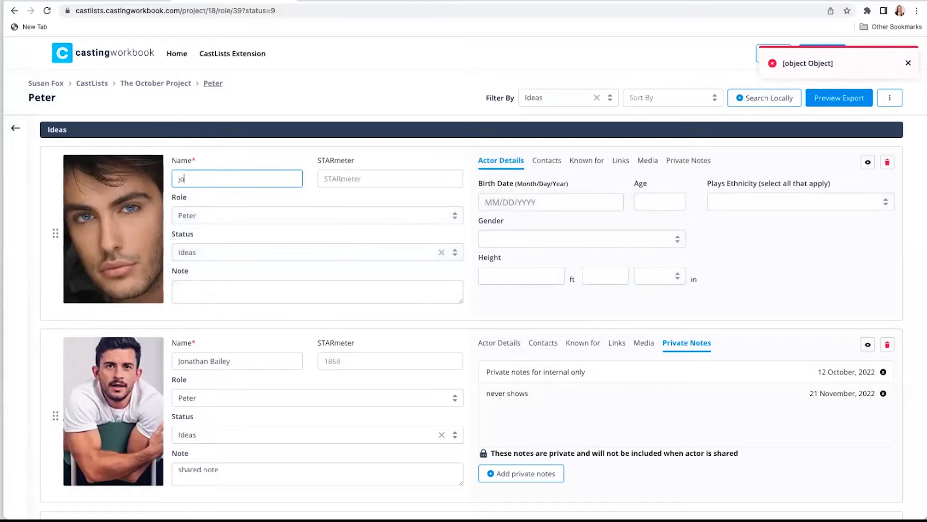
{"action": "type", "text": "e smith"}
{"action": "left_click", "coordinate": [259, 249]}
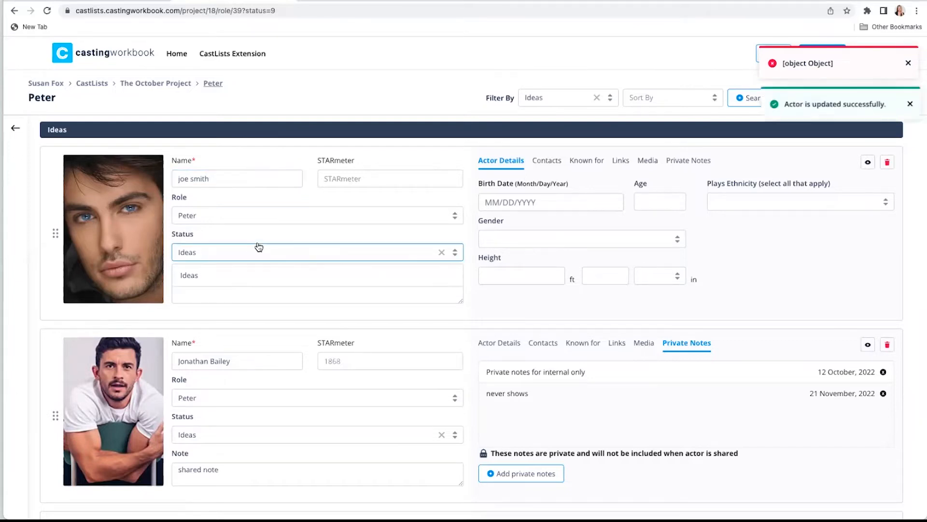
Move the newly added actor's card down the Ideas list to between Ethan Hawke and Regé-Jean Page.
{"action": "scroll", "coordinate": [259, 249], "scroll_direction": "down", "scroll_amount": 1}
{"action": "left_click_drag", "start_coordinate": [55, 191], "coordinate": [44, 341]}
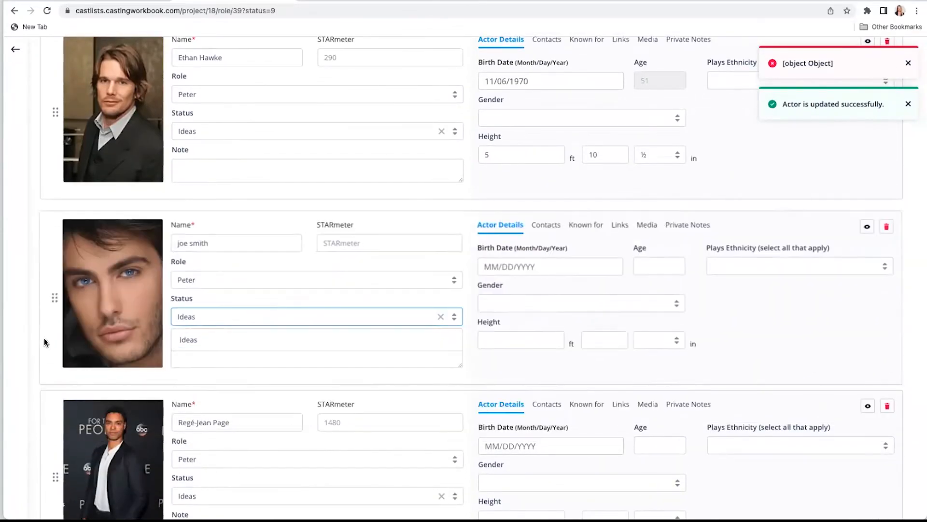
{"action": "scroll", "coordinate": [221, 171], "scroll_direction": "up", "scroll_amount": 10}
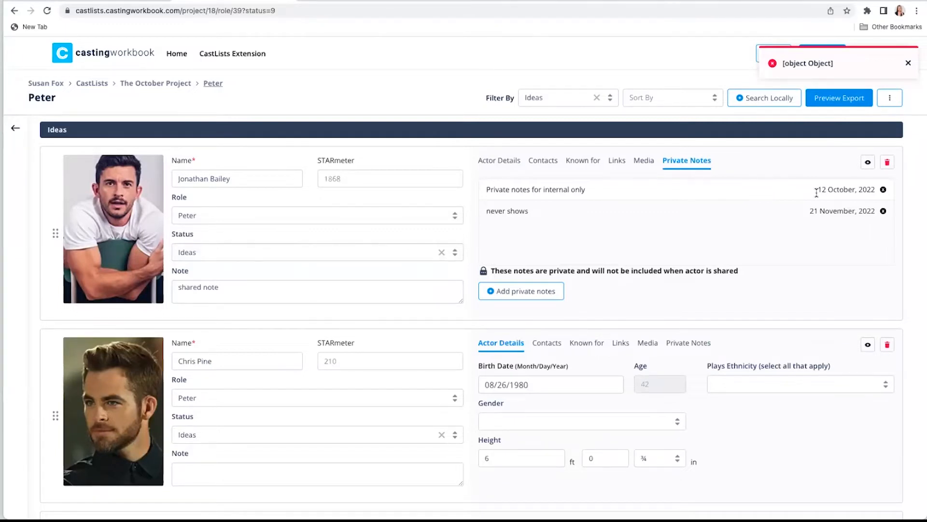
Generate an export preview of the Peter role's Ideas showing height, notes, contacts, links, known for and age.
{"action": "left_click", "coordinate": [855, 100]}
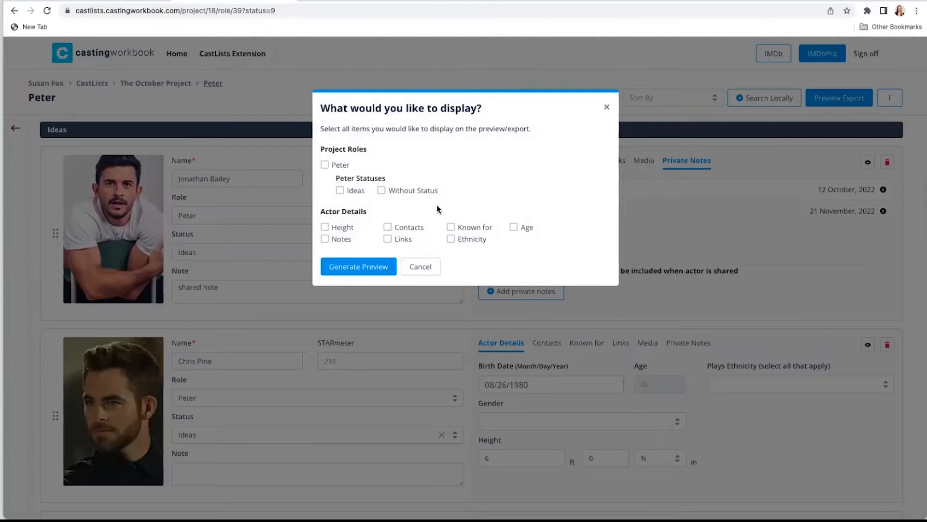
{"action": "left_click", "coordinate": [325, 165]}
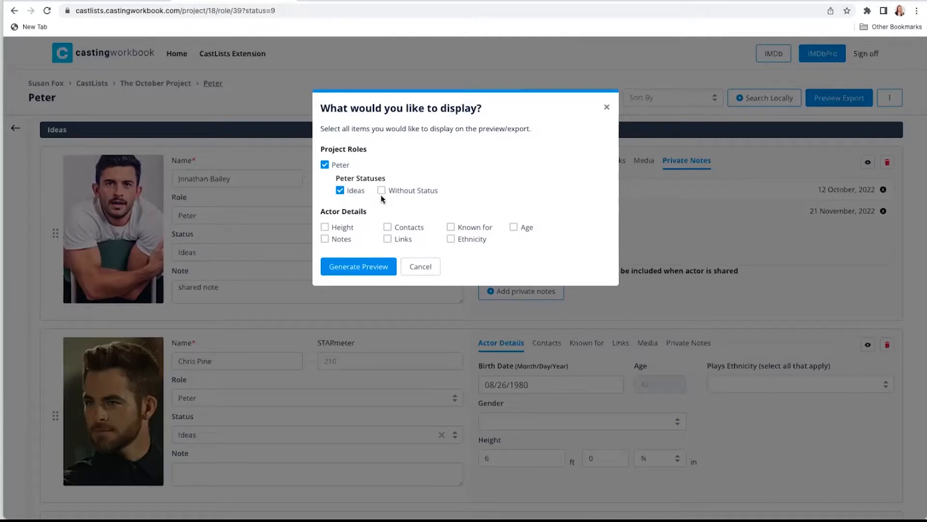
{"action": "left_click", "coordinate": [325, 227]}
{"action": "left_click", "coordinate": [325, 239]}
{"action": "left_click", "coordinate": [388, 228]}
{"action": "left_click", "coordinate": [388, 238]}
{"action": "left_click", "coordinate": [452, 228]}
{"action": "left_click", "coordinate": [515, 228]}
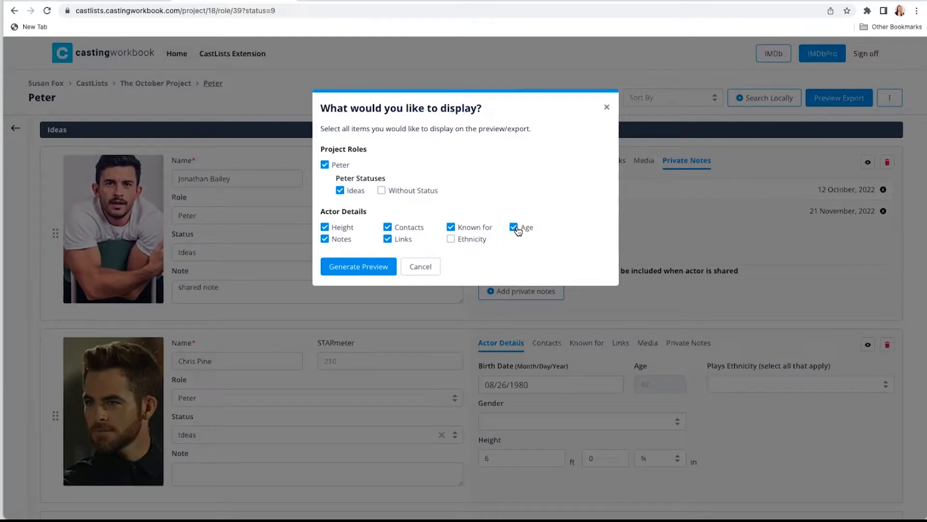
{"action": "left_click", "coordinate": [358, 267]}
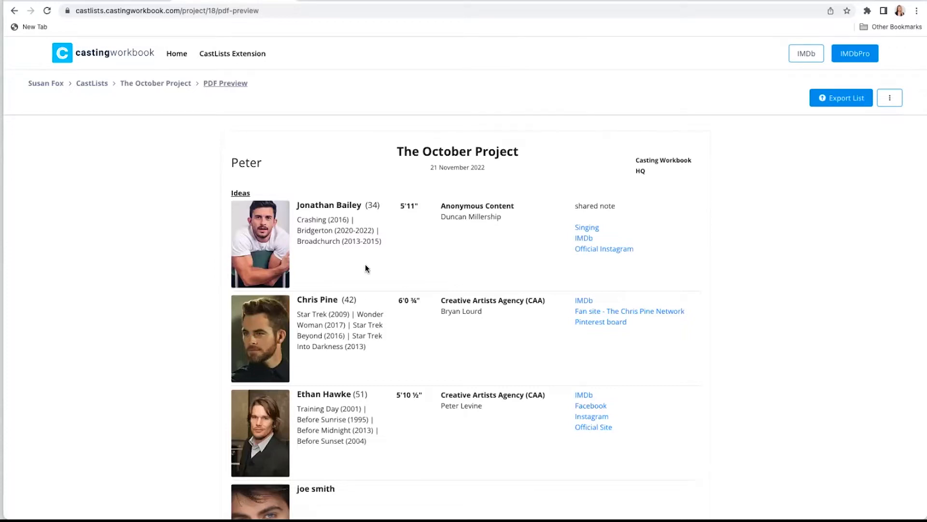
Review the cast list preview, then export it with the title "Peter Ideas 2" and turn on its share access.
{"action": "scroll", "coordinate": [365, 264], "scroll_direction": "down", "scroll_amount": 18}
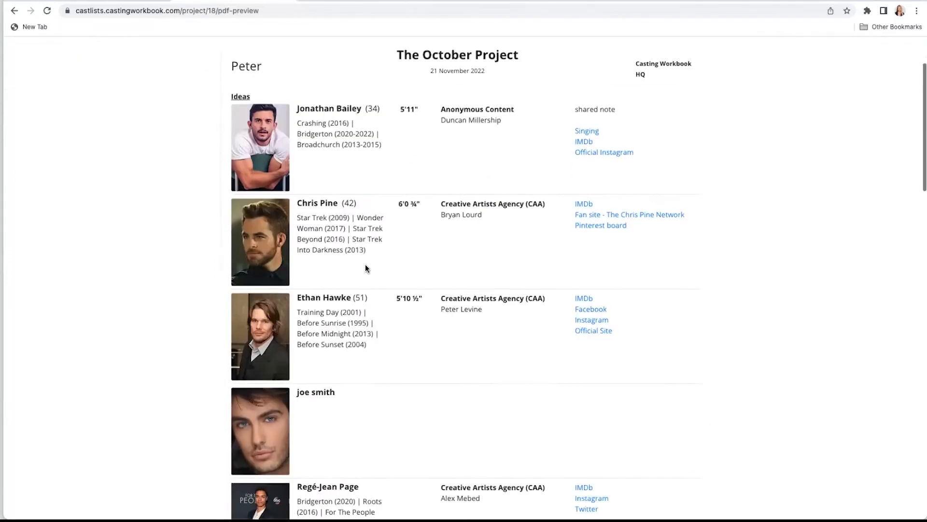
{"action": "scroll", "coordinate": [365, 264], "scroll_direction": "down", "scroll_amount": 9}
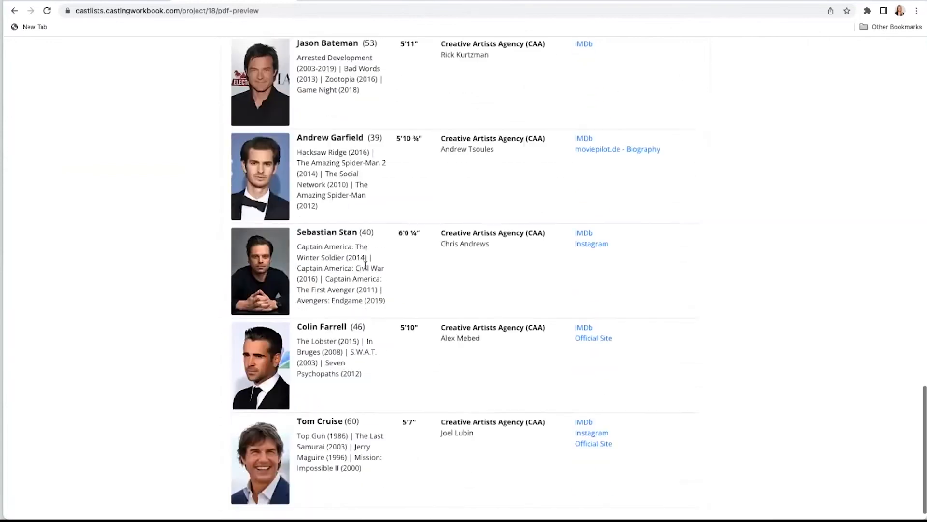
{"action": "scroll", "coordinate": [365, 265], "scroll_direction": "up", "scroll_amount": 17}
{"action": "scroll", "coordinate": [366, 265], "scroll_direction": "up", "scroll_amount": 10}
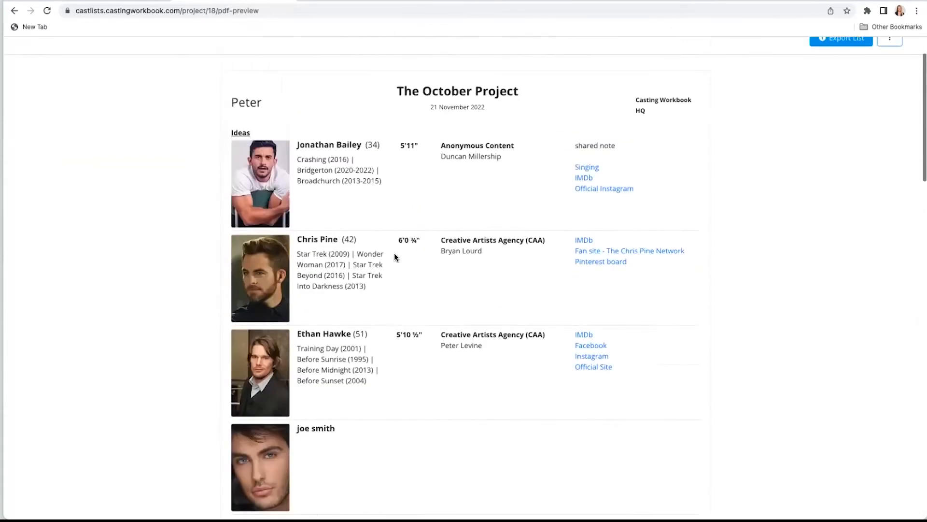
{"action": "scroll", "coordinate": [538, 310], "scroll_direction": "up", "scroll_amount": 2}
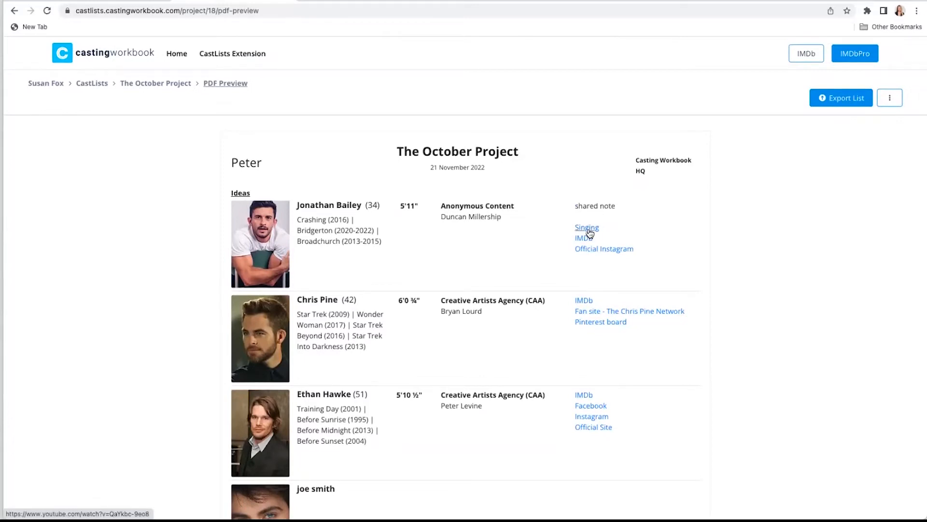
{"action": "left_click", "coordinate": [839, 99]}
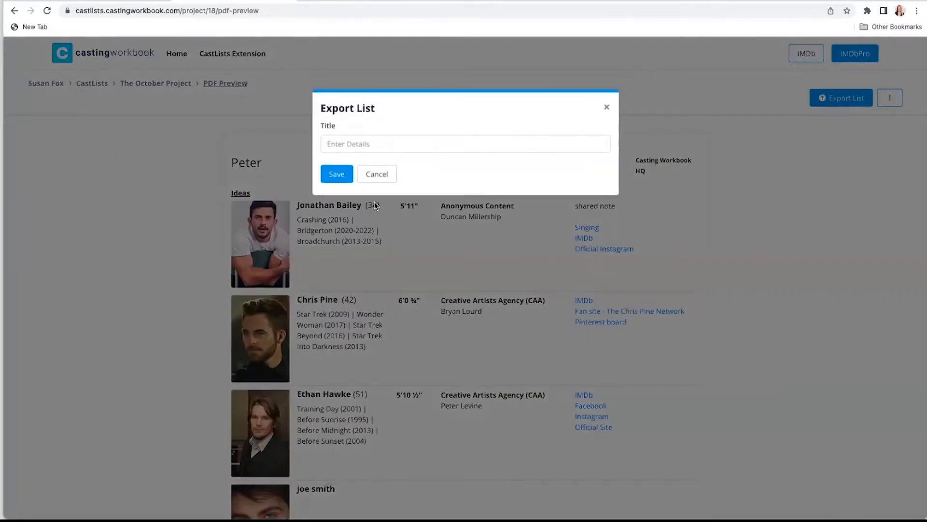
{"action": "left_click", "coordinate": [334, 145]}
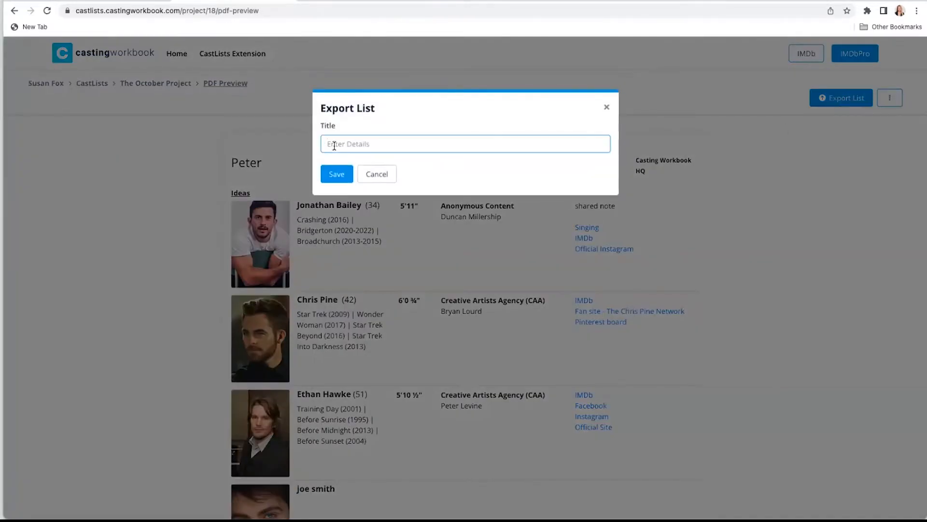
{"action": "type", "text": "Peter Ideas 2"}
{"action": "left_click", "coordinate": [342, 178]}
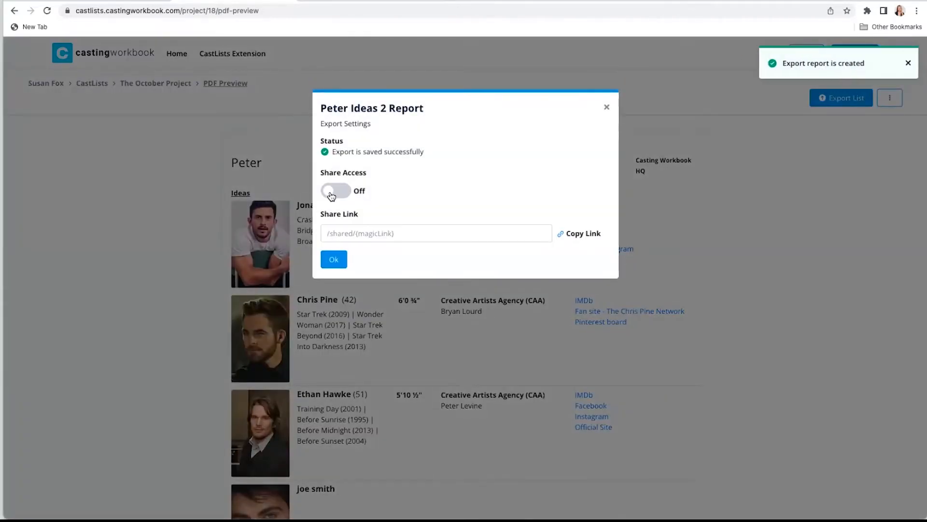
{"action": "left_click", "coordinate": [331, 193]}
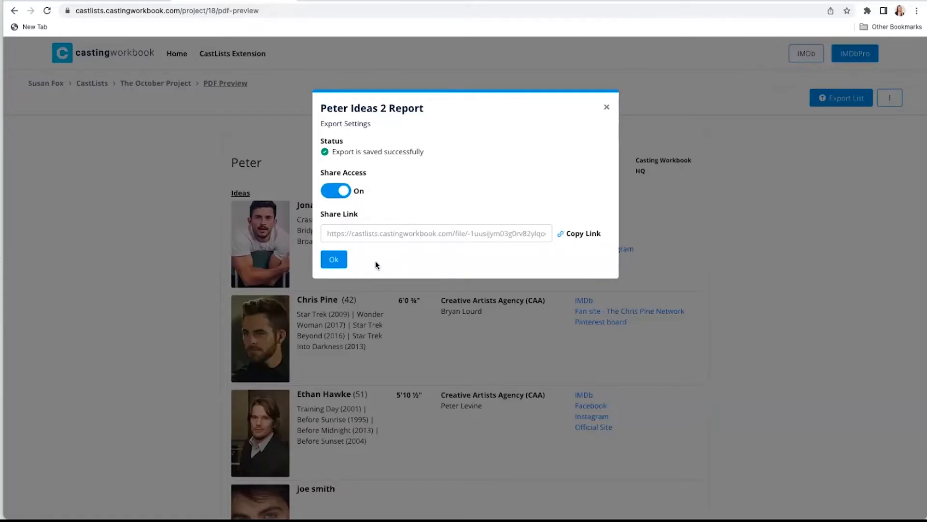
{"action": "left_click", "coordinate": [334, 262]}
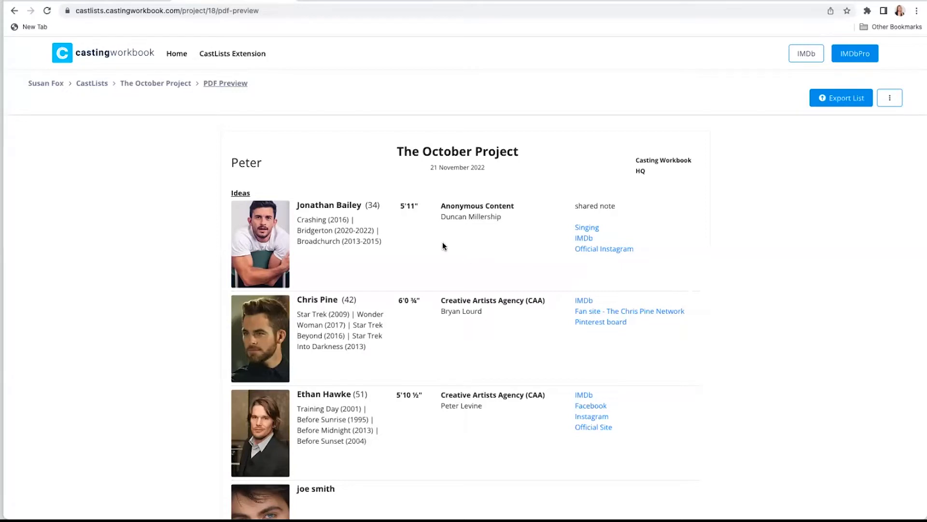
Open the Peter Ideas 2 export from The October Project's export history in the CastLists overview.
{"action": "left_click", "coordinate": [99, 87]}
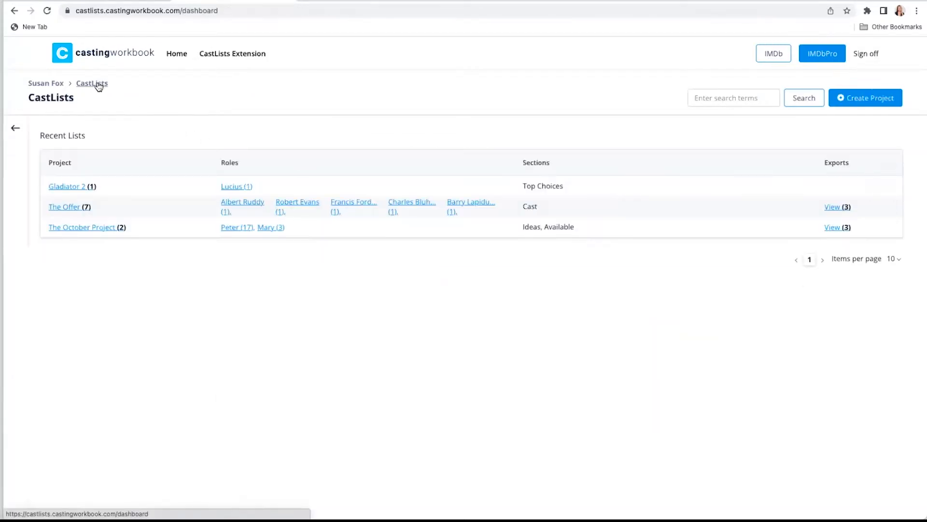
{"action": "left_click", "coordinate": [74, 228]}
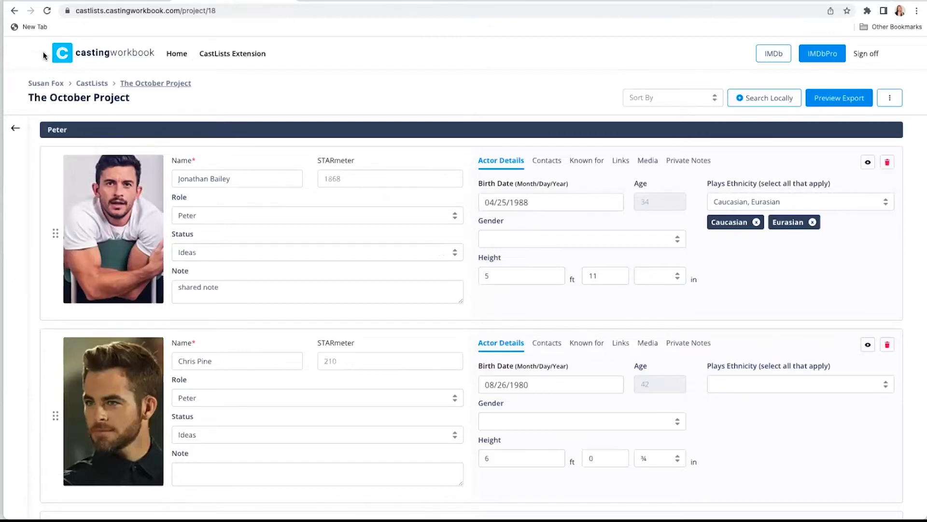
{"action": "left_click", "coordinate": [91, 87]}
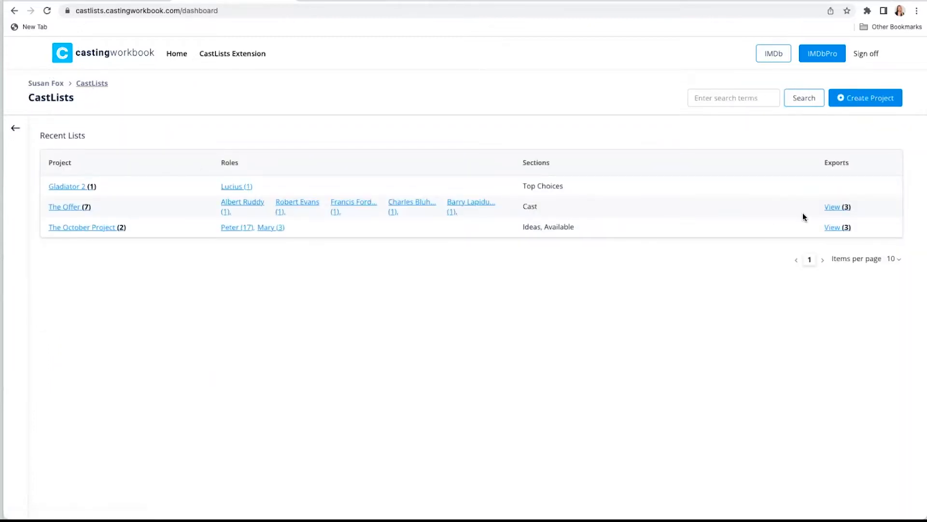
{"action": "left_click", "coordinate": [835, 228]}
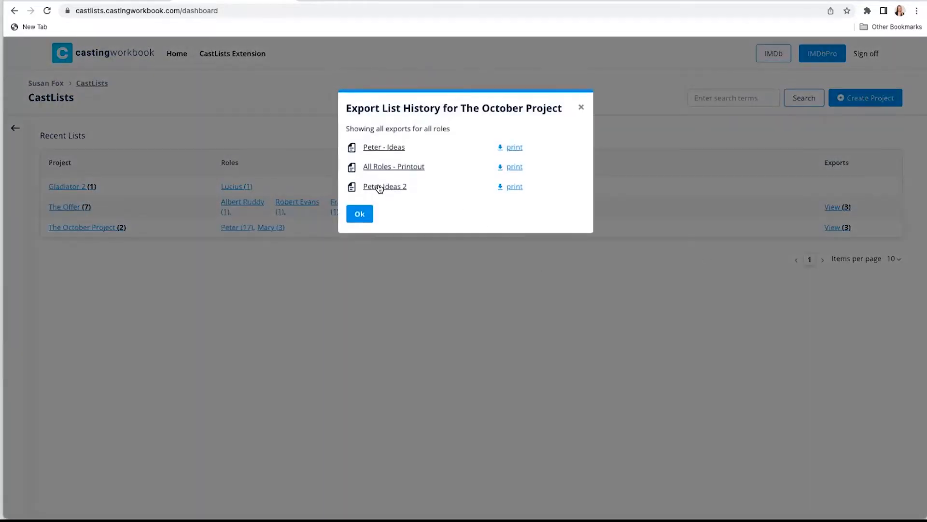
{"action": "left_click", "coordinate": [381, 187]}
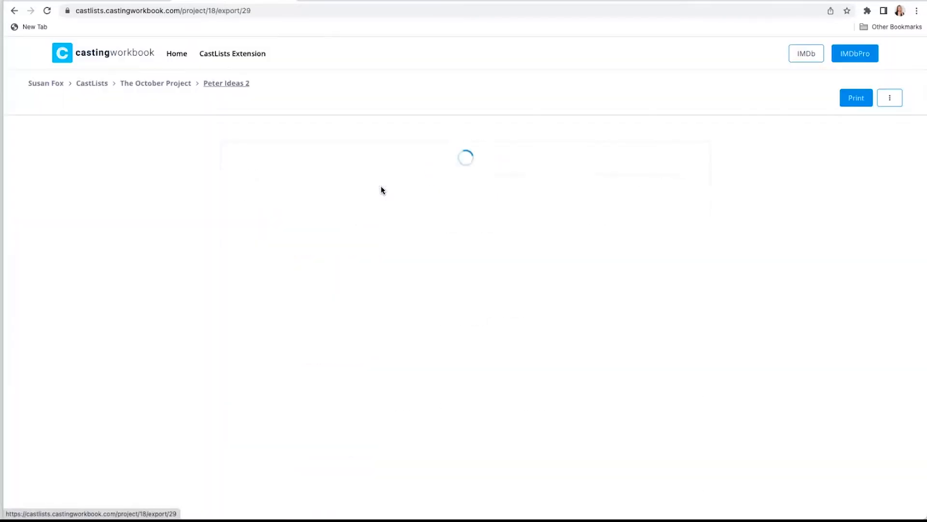
Look through the Peter Ideas 2 export and return to the CastLists overview.
{"action": "scroll", "coordinate": [231, 369], "scroll_direction": "down", "scroll_amount": 15}
{"action": "scroll", "coordinate": [231, 369], "scroll_direction": "up", "scroll_amount": 15}
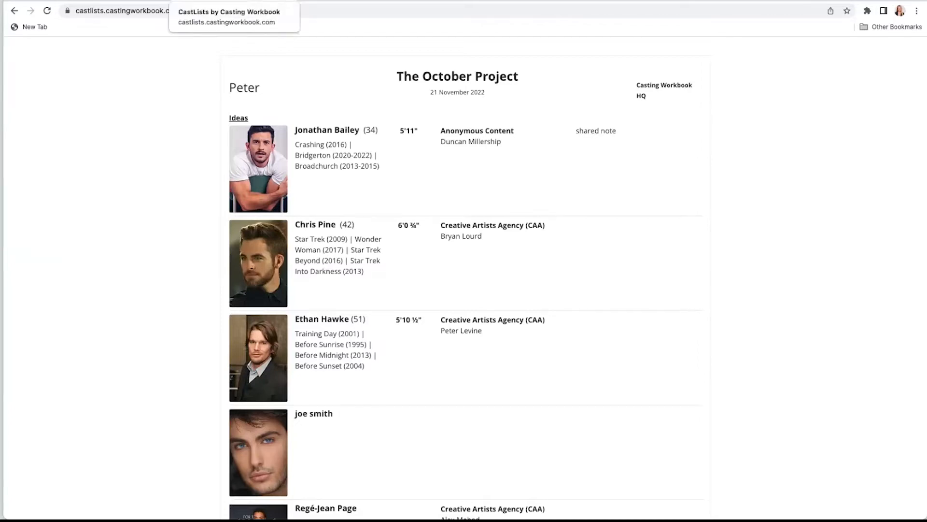
{"action": "left_click", "coordinate": [15, 11]}
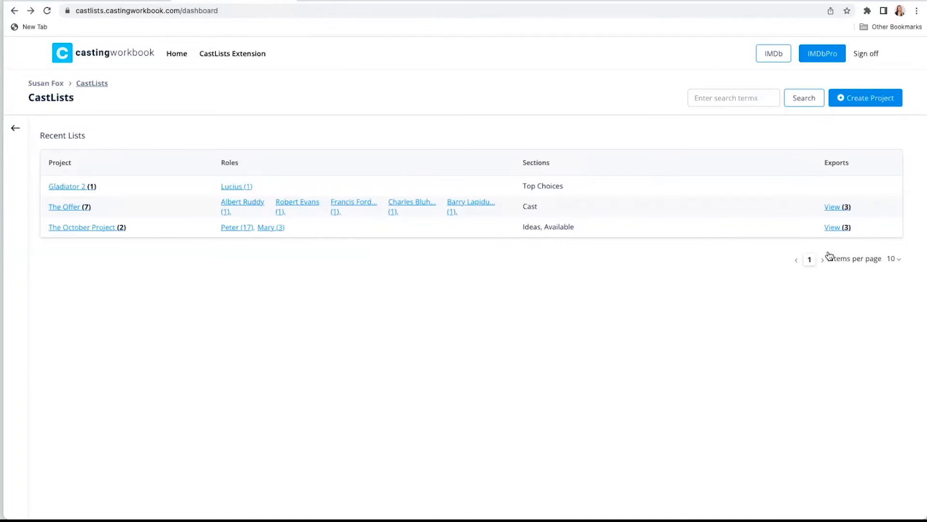
Start a new CastLists project and name it "Untitled CSA".
{"action": "left_click", "coordinate": [855, 99]}
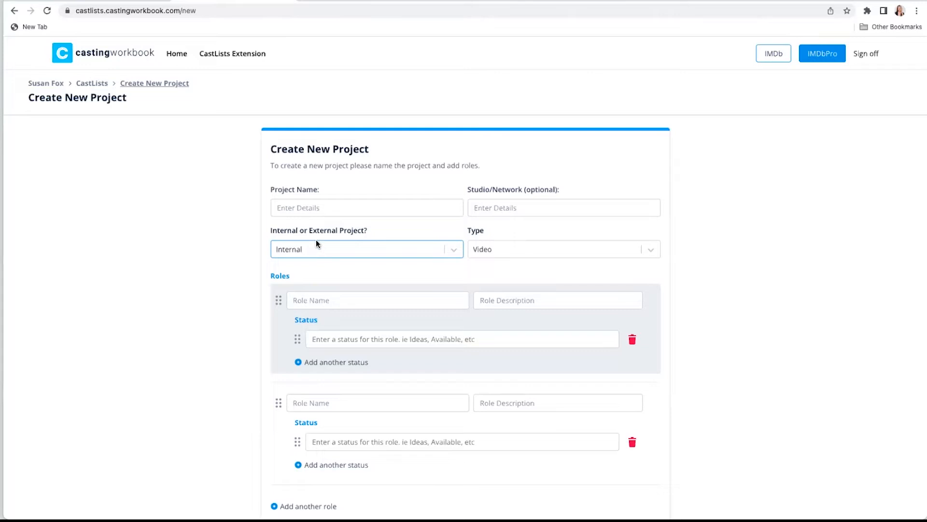
{"action": "left_click", "coordinate": [303, 208]}
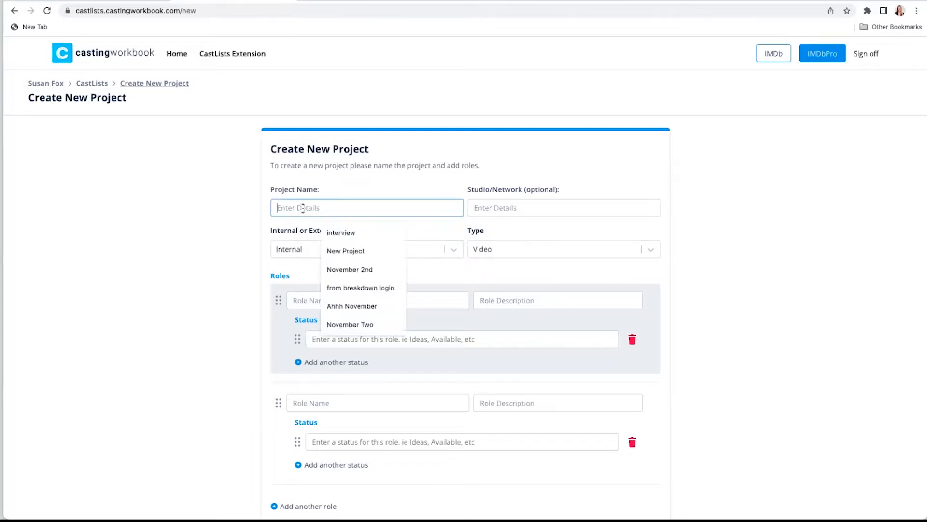
{"action": "type", "text": "T"}
{"action": "key", "text": "BackSpace"}
{"action": "type", "text": "Unti"}
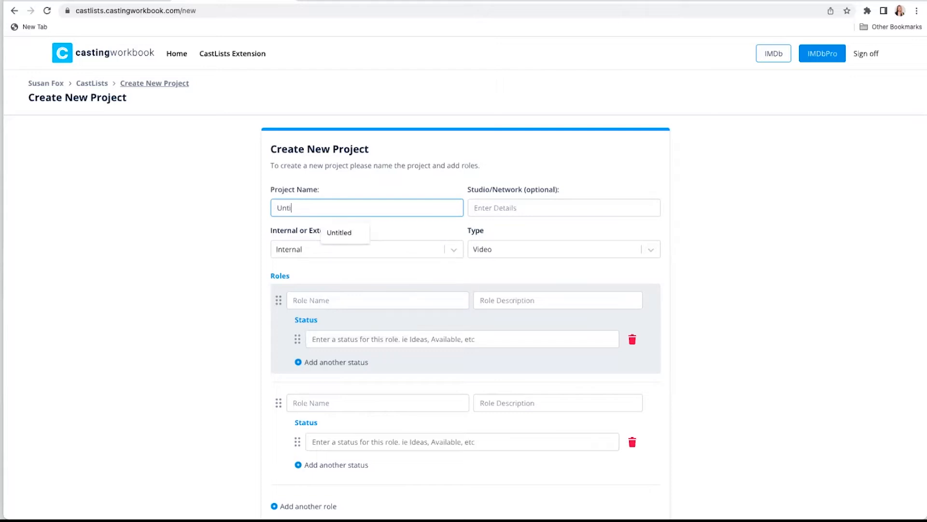
{"action": "type", "text": "tled CSA"}
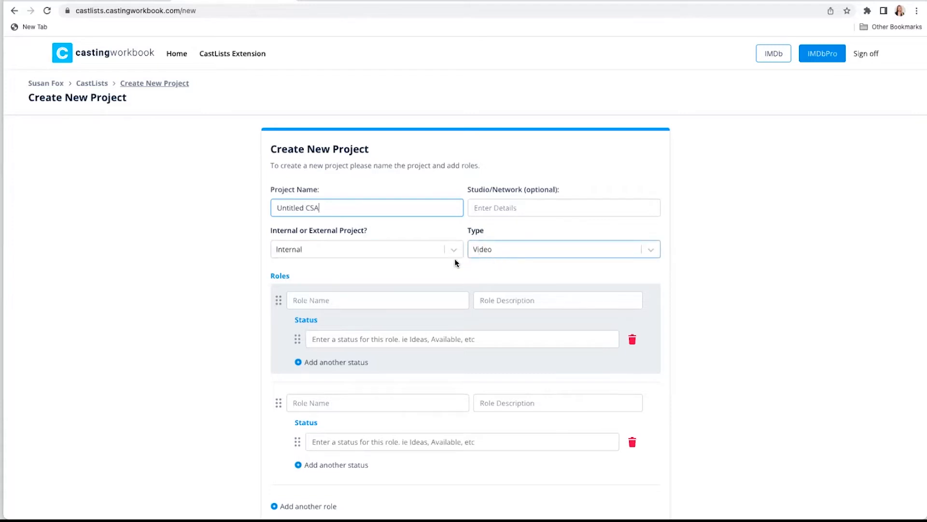
Name the project's first role Sam and give it the status Ideas.
{"action": "scroll", "coordinate": [202, 276], "scroll_direction": "down", "scroll_amount": 2}
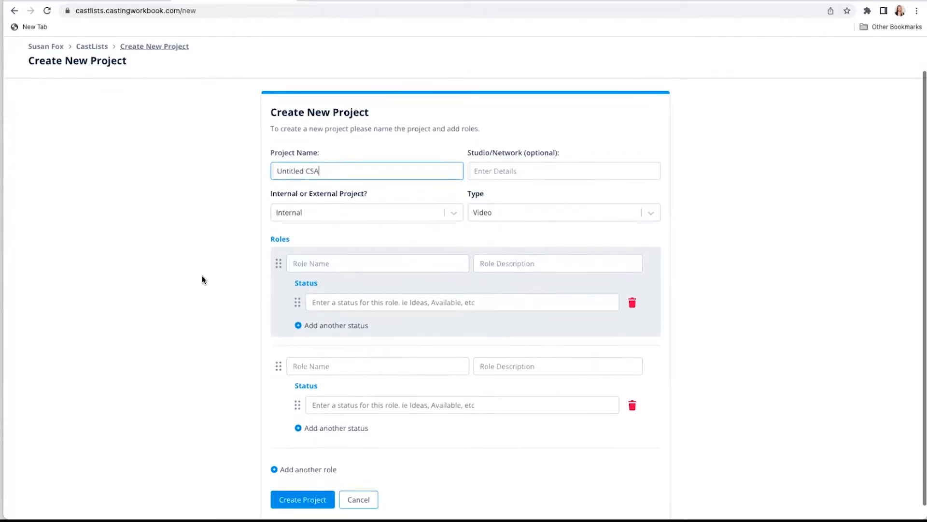
{"action": "left_click", "coordinate": [308, 261]}
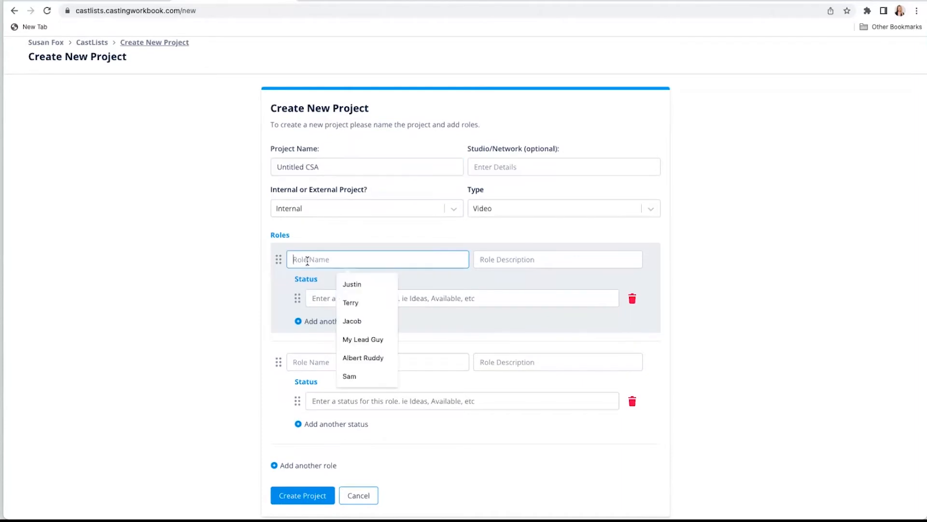
{"action": "type", "text": "Sam"}
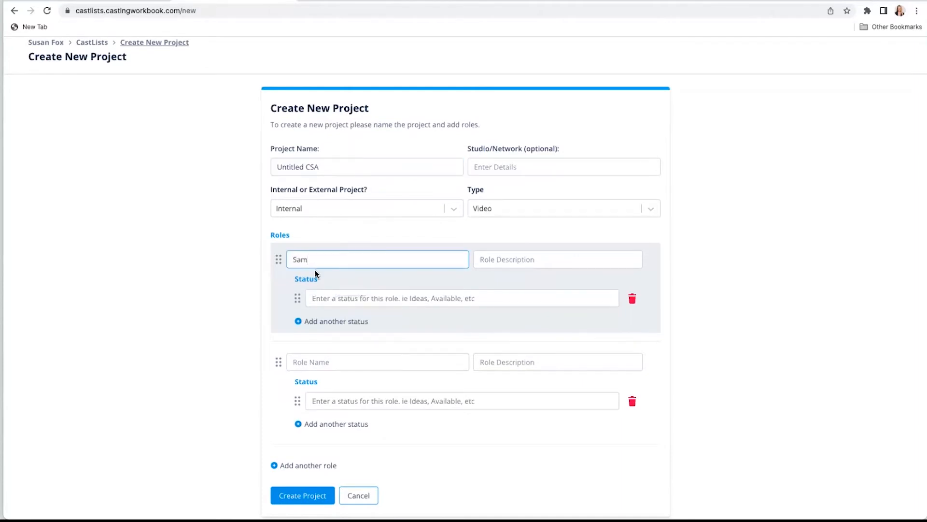
{"action": "scroll", "coordinate": [229, 318], "scroll_direction": "down", "scroll_amount": 1}
{"action": "left_click", "coordinate": [340, 288]}
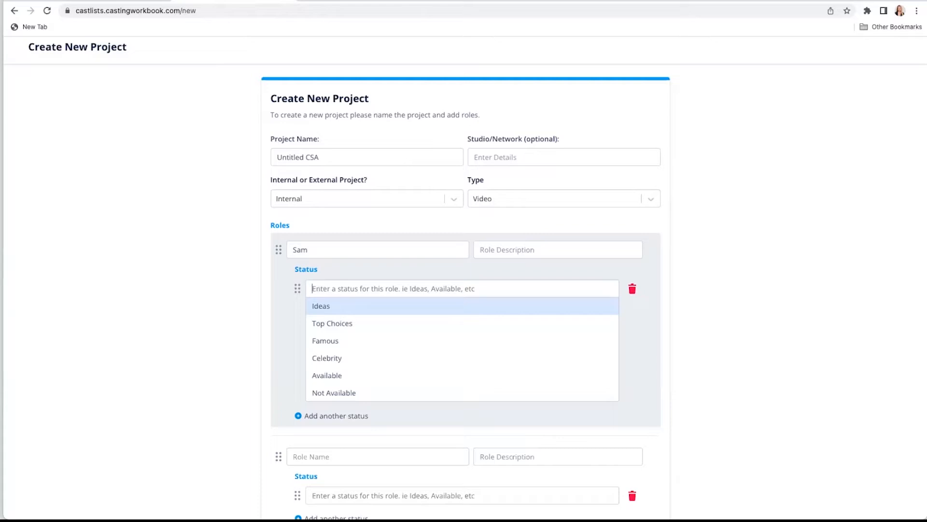
{"action": "type", "text": "Ideas"}
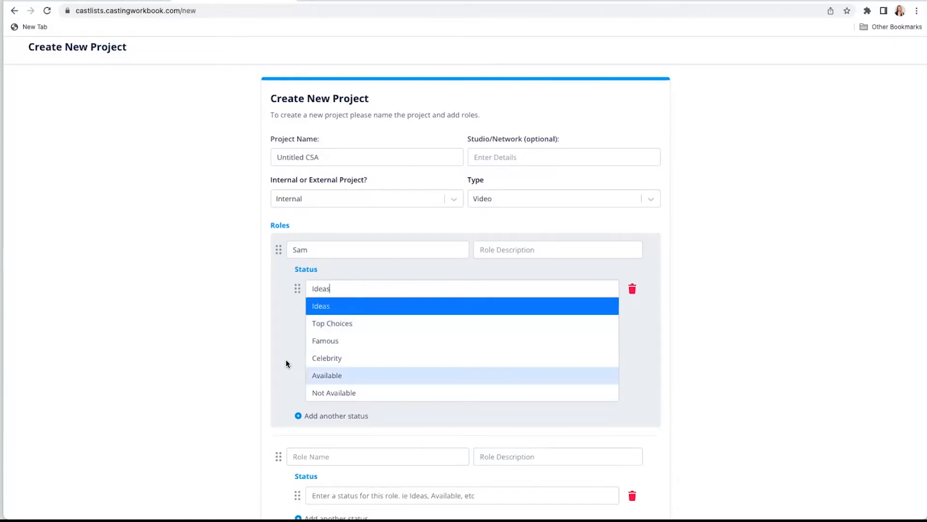
{"action": "key", "text": "Tab"}
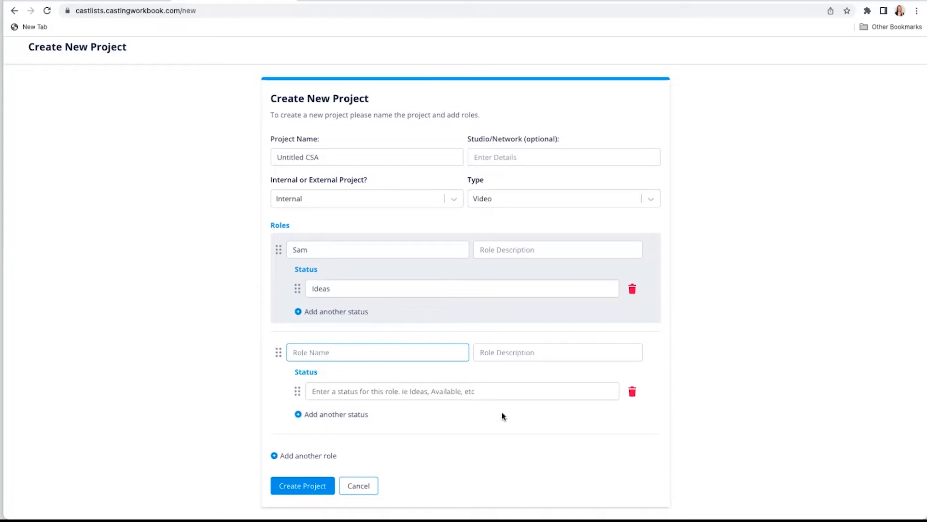
Create the Untitled CSA project and check its entry in the All Projects tree.
{"action": "left_click", "coordinate": [301, 486]}
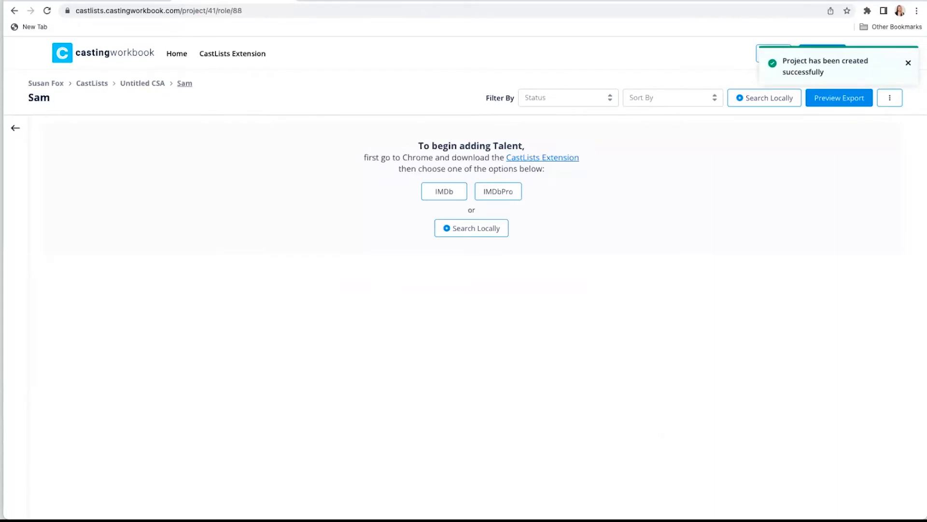
{"action": "left_click", "coordinate": [16, 128]}
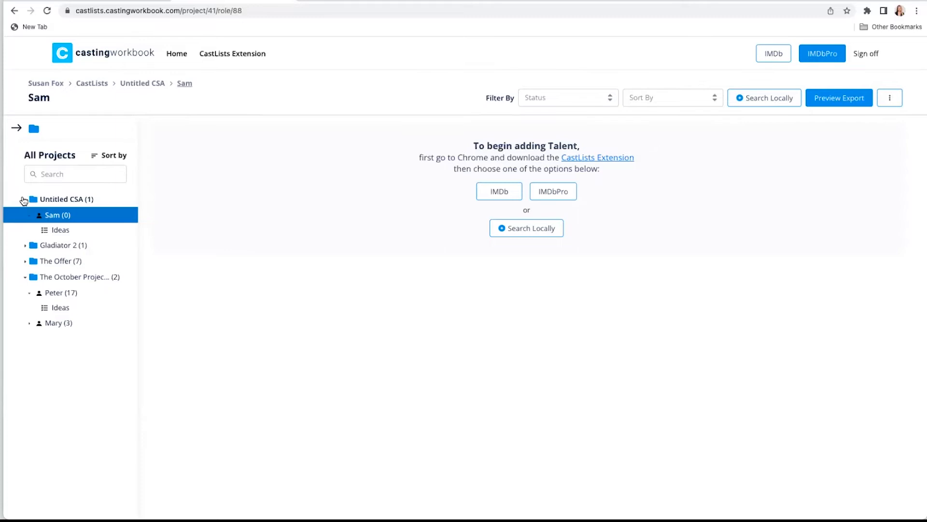
{"action": "left_click", "coordinate": [17, 128]}
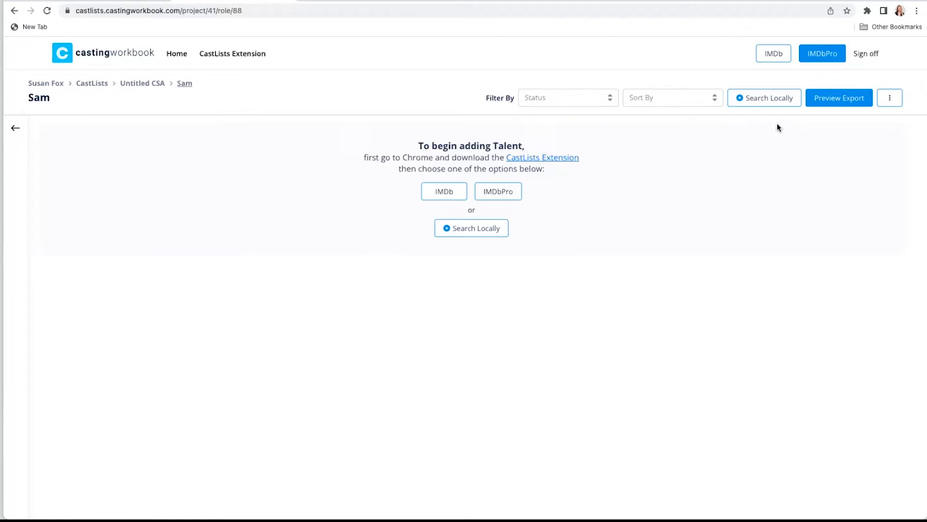
{"action": "left_click", "coordinate": [825, 54]}
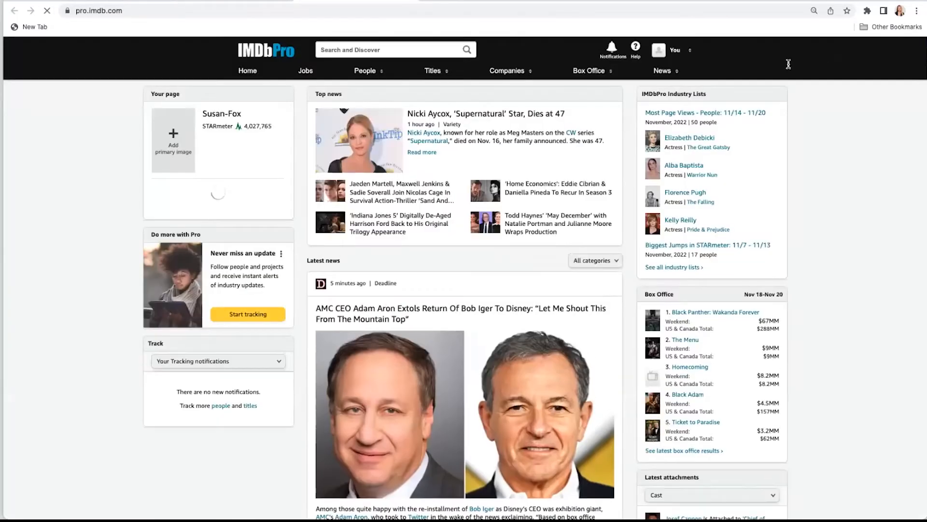
{"action": "left_click", "coordinate": [392, 49]}
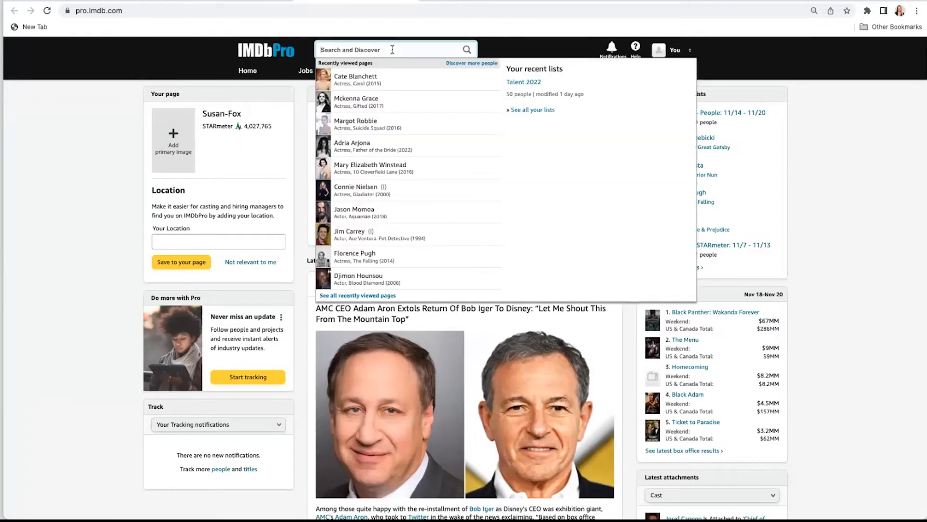
{"action": "type", "text": "Timoth"}
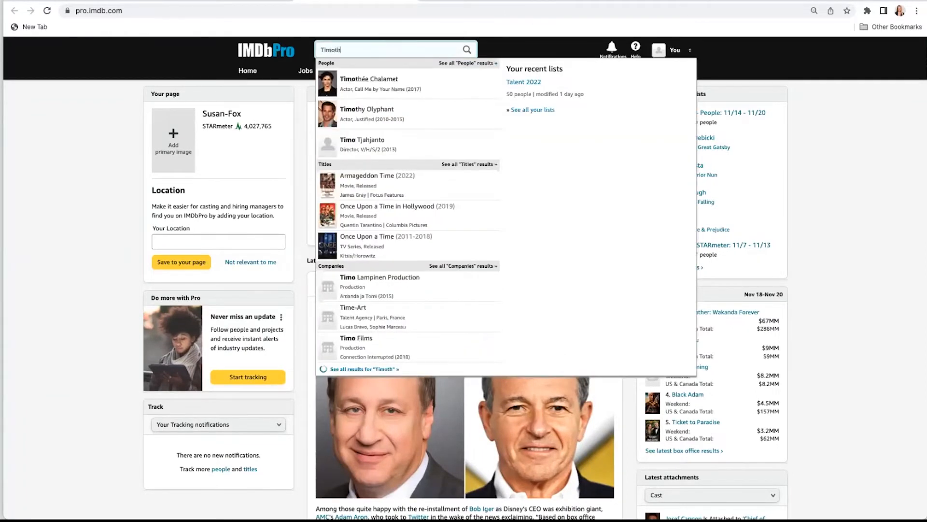
{"action": "type", "text": "ee"}
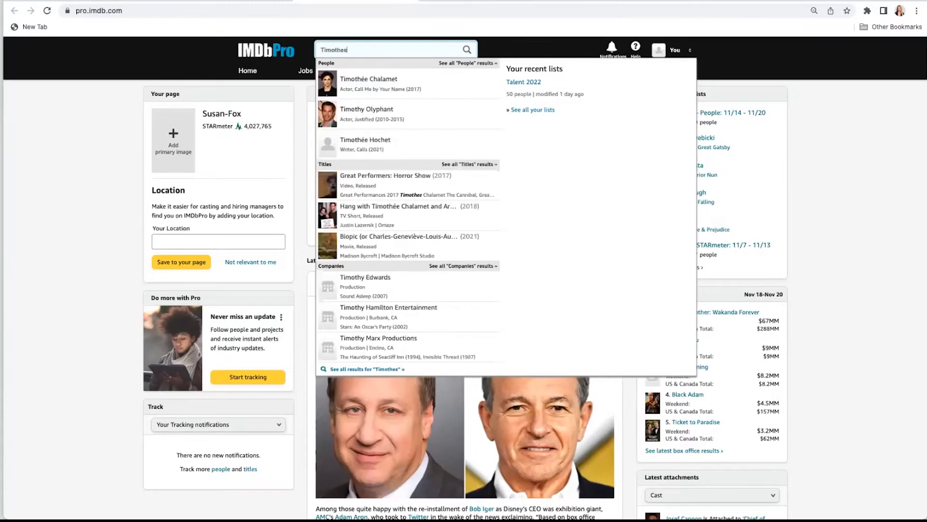
{"action": "left_click", "coordinate": [382, 81]}
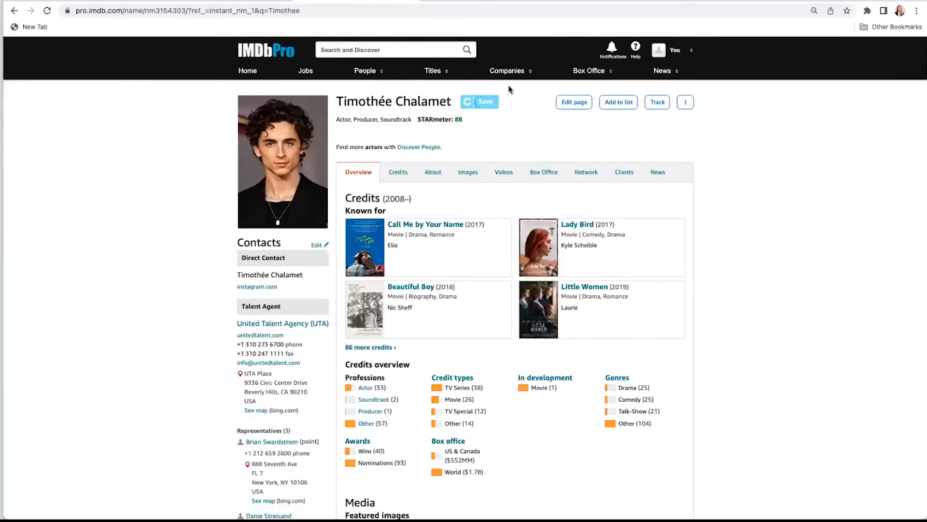
Save Timothée Chalamet to the Untitled CSA project under the role Sam with status Ideas.
{"action": "left_click", "coordinate": [481, 103]}
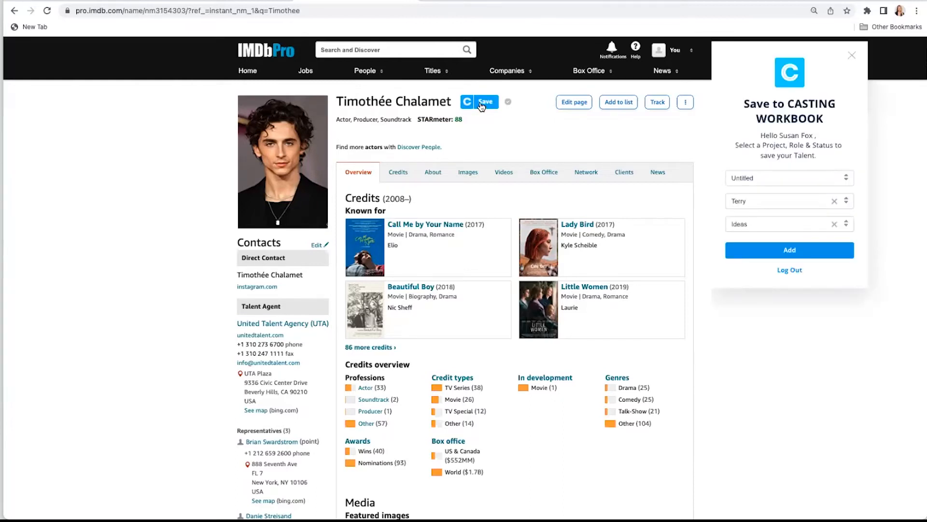
{"action": "left_click", "coordinate": [787, 177]}
{"action": "left_click", "coordinate": [782, 199]}
{"action": "left_click", "coordinate": [782, 201]}
{"action": "left_click", "coordinate": [768, 223]}
{"action": "left_click", "coordinate": [768, 230]}
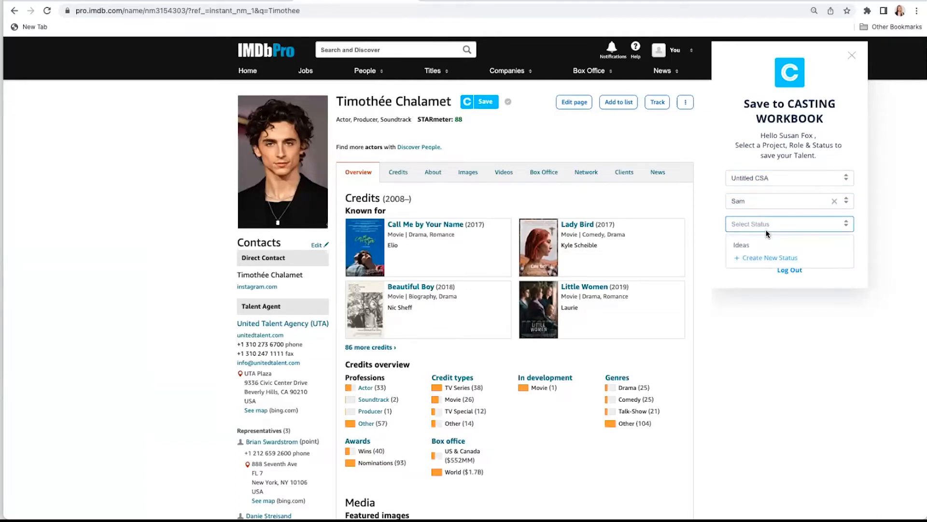
{"action": "left_click", "coordinate": [762, 245]}
{"action": "left_click", "coordinate": [795, 252]}
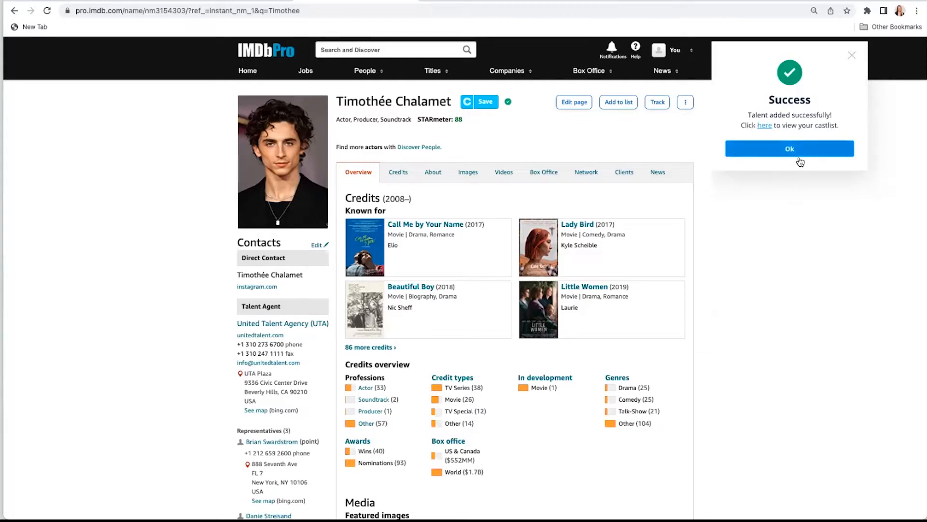
{"action": "left_click", "coordinate": [797, 153]}
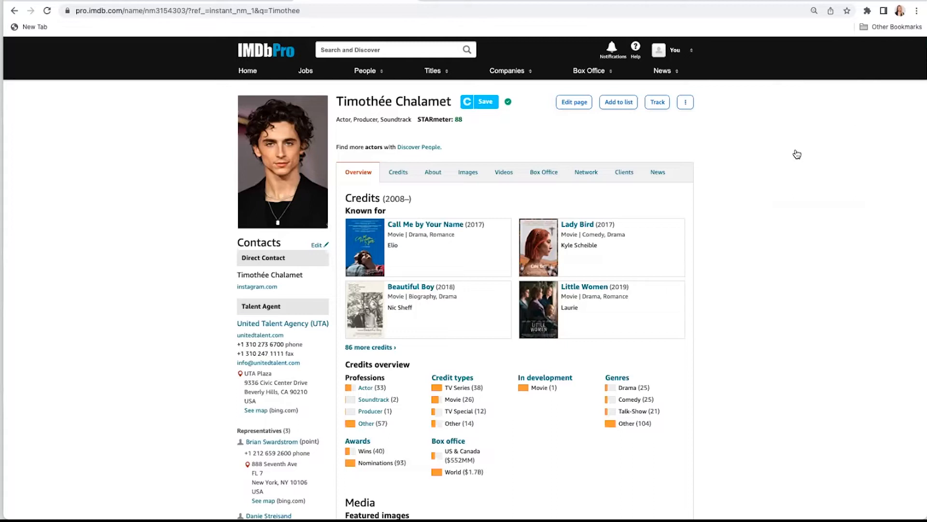
{"action": "left_click", "coordinate": [388, 50]}
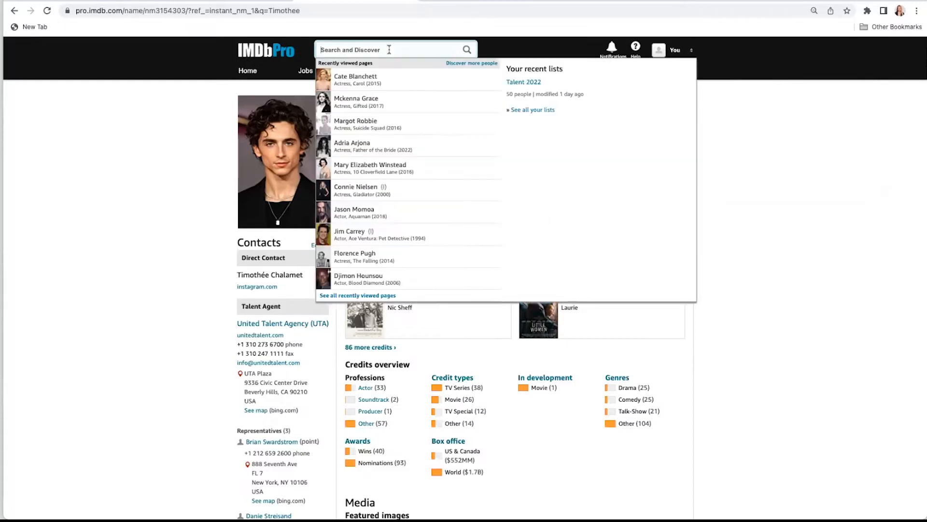
{"action": "left_click", "coordinate": [368, 104]}
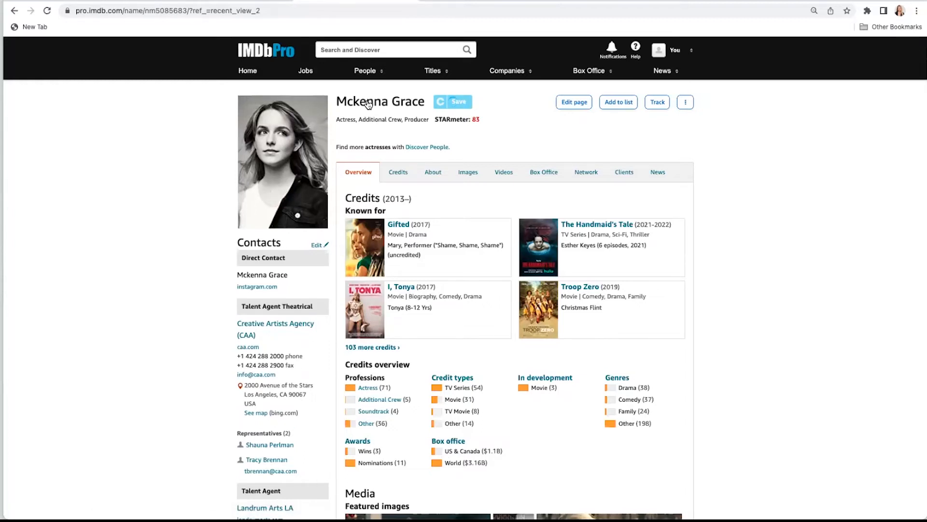
{"action": "left_click", "coordinate": [460, 110]}
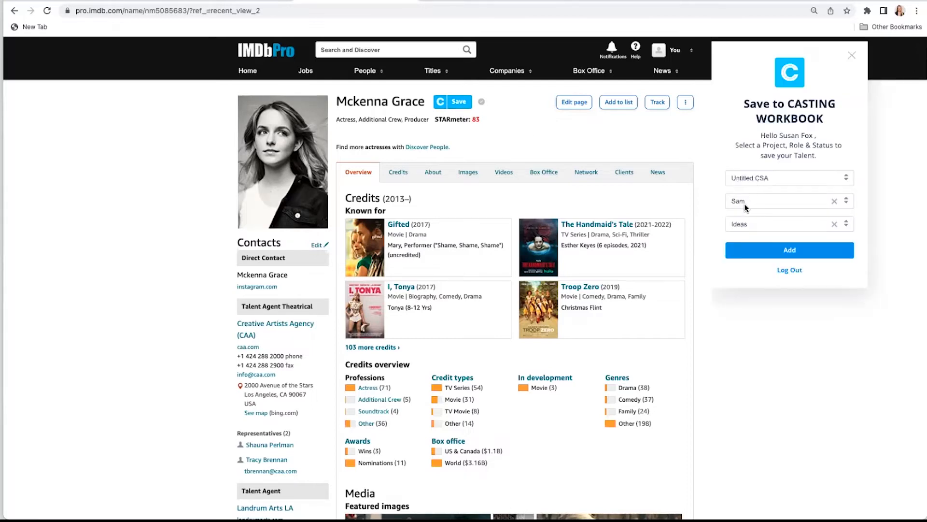
{"action": "left_click", "coordinate": [754, 260]}
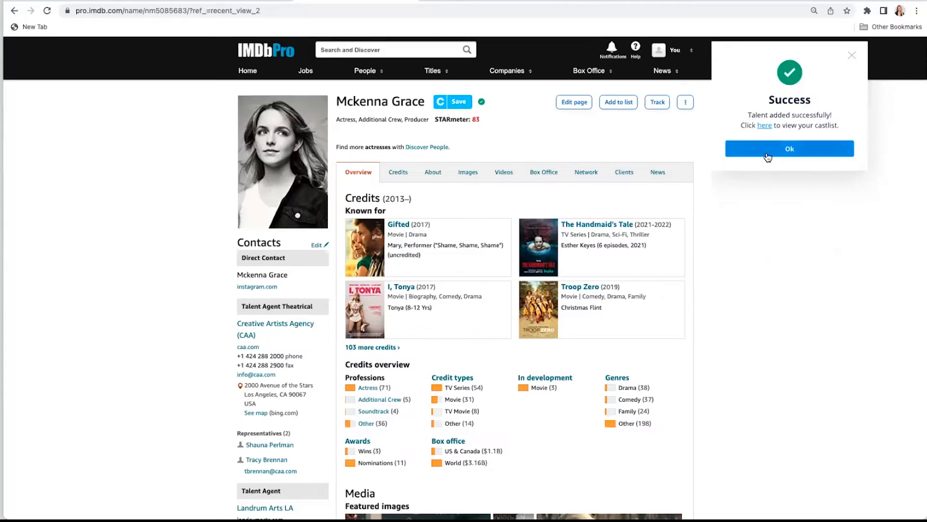
{"action": "left_click", "coordinate": [768, 153]}
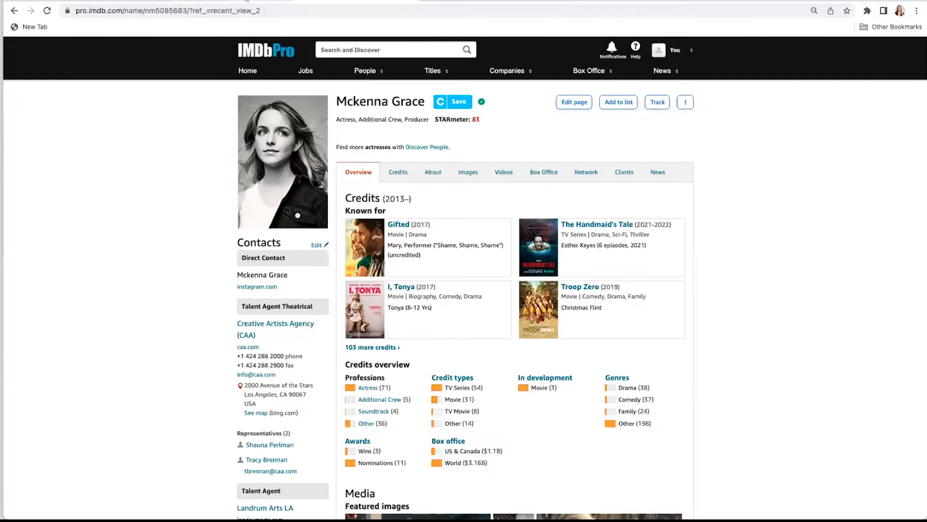
Back in CastLists, deselect the second United Talent Agency contact on Timothée Chalamet's card and view his known-for credits and links.
{"action": "left_click", "coordinate": [247, 1]}
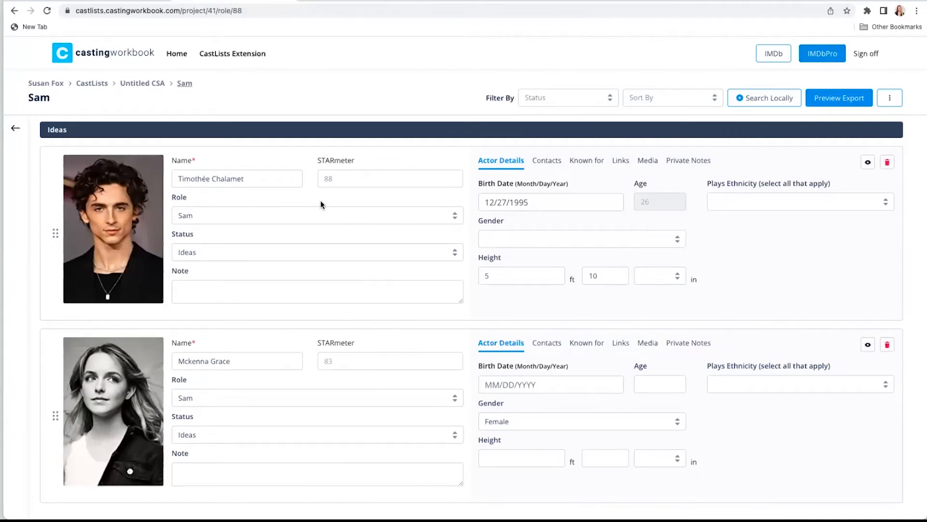
{"action": "left_click", "coordinate": [544, 162]}
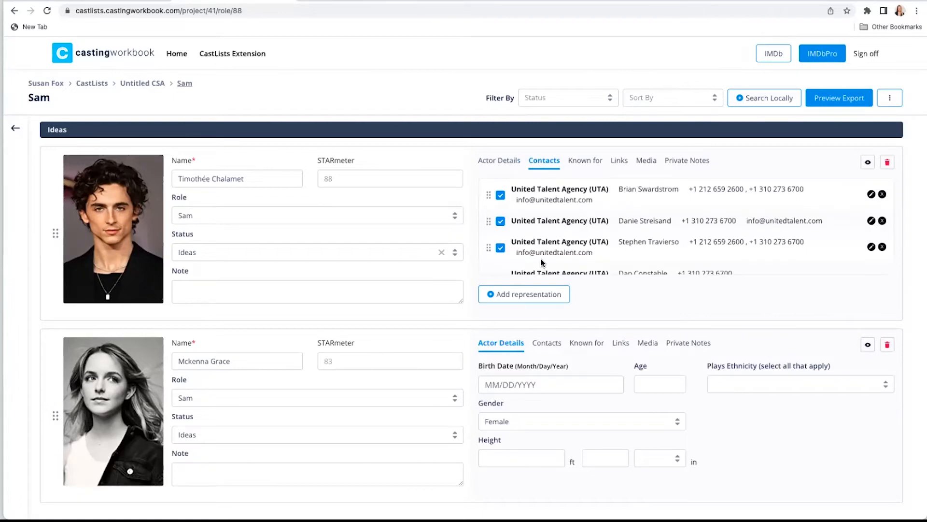
{"action": "scroll", "coordinate": [541, 262], "scroll_direction": "down", "scroll_amount": 1}
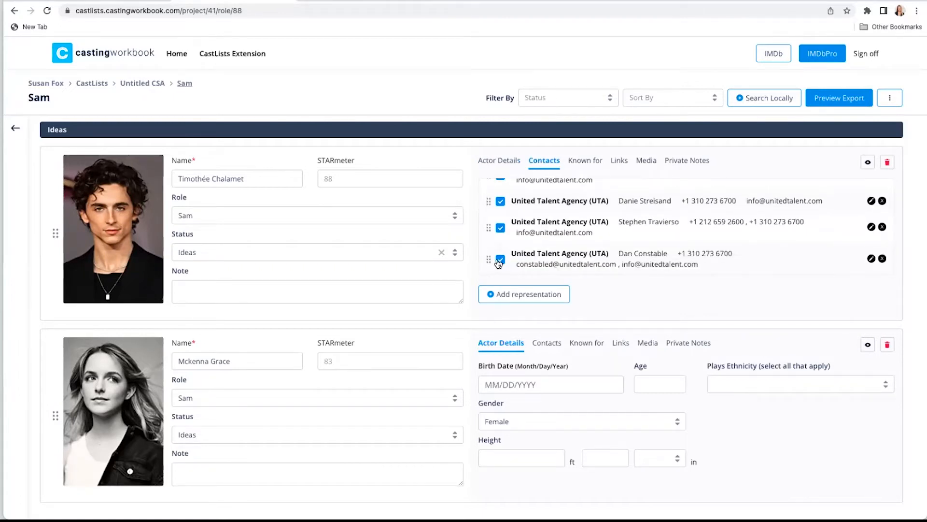
{"action": "scroll", "coordinate": [500, 229], "scroll_direction": "up", "scroll_amount": 1}
{"action": "left_click", "coordinate": [501, 221]}
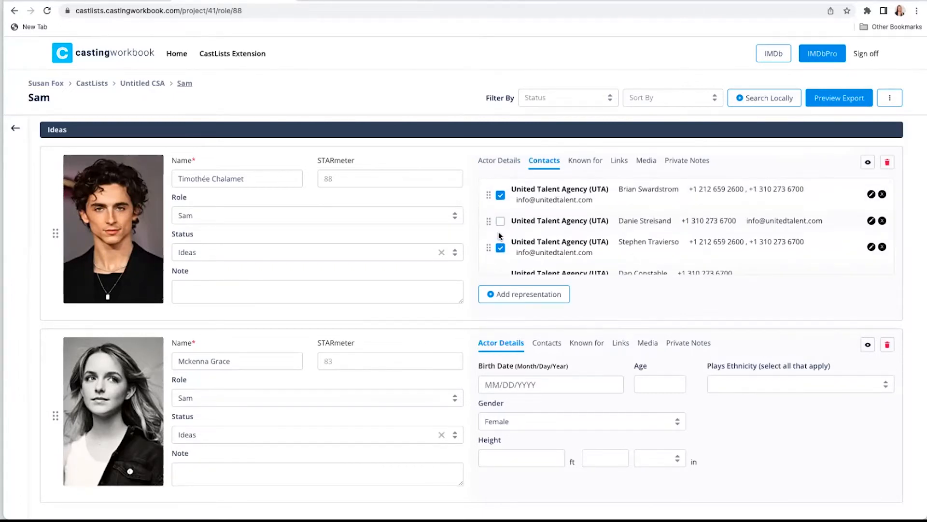
{"action": "left_click", "coordinate": [586, 163]}
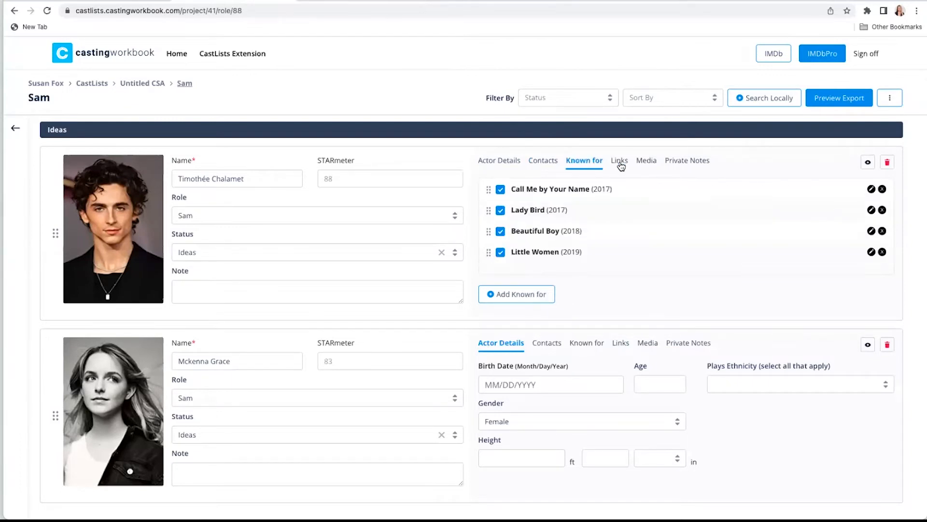
{"action": "left_click", "coordinate": [621, 164]}
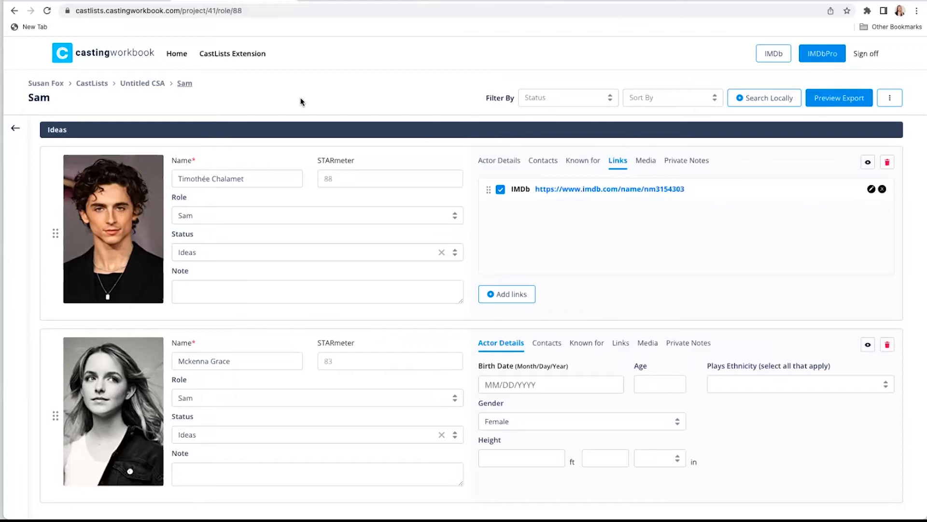
Search the CastLists overview for "october" and clear the search text.
{"action": "left_click", "coordinate": [89, 83]}
{"action": "left_click", "coordinate": [721, 97]}
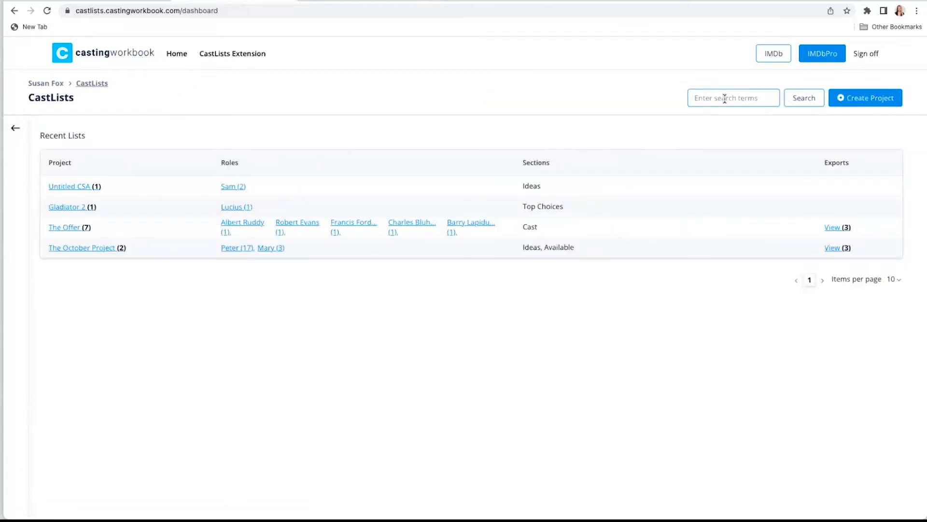
{"action": "type", "text": "october"}
{"action": "key", "text": "Return"}
{"action": "left_click_drag", "start_coordinate": [725, 98], "coordinate": [686, 100]}
{"action": "key", "text": "BackSpace"}
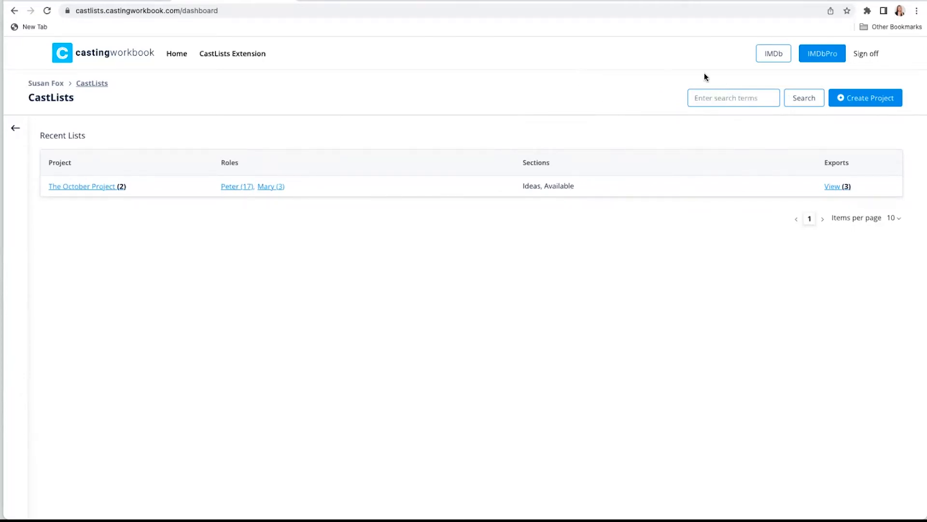
{"action": "left_click", "coordinate": [611, 98]}
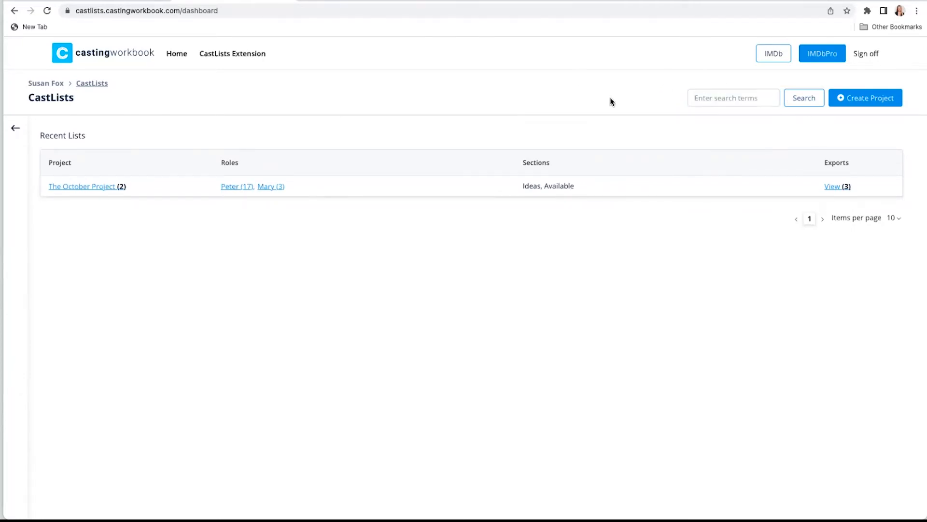